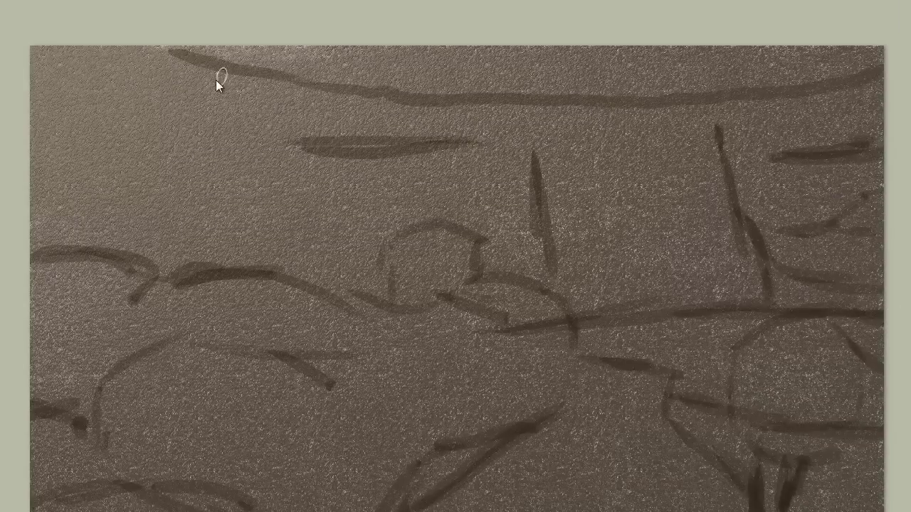
Extend the dark horizon line leftwards and sketch the hillside streaks and rock outlines in the left half of the landscape
drag(316, 90, 145, 49)
drag(50, 105, 188, 113)
drag(45, 194, 262, 164)
drag(270, 274, 348, 242)
drag(363, 189, 274, 203)
drag(274, 238, 207, 240)
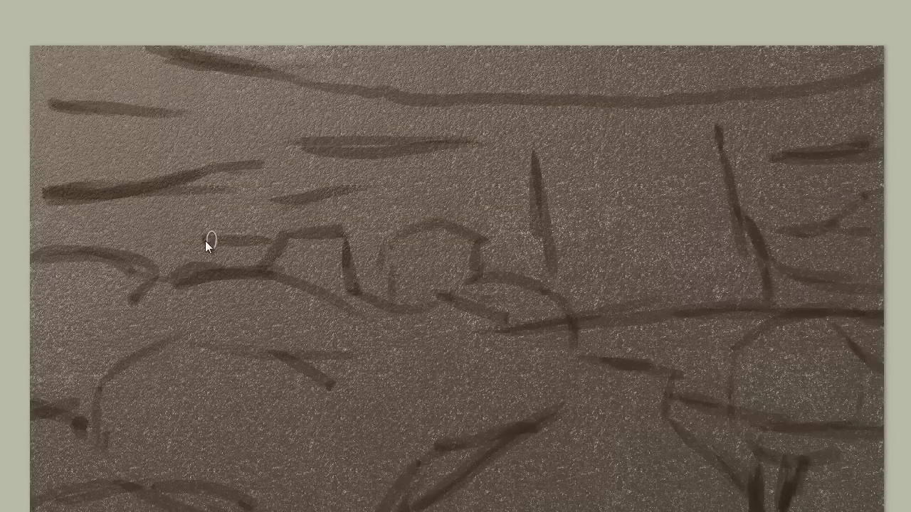
Sketch the overlapping rounded bush outlines in the left and middle foreground
drag(214, 374, 284, 378)
drag(334, 388, 406, 432)
drag(412, 314, 512, 413)
drag(384, 313, 319, 355)
drag(160, 274, 64, 309)
drag(349, 313, 482, 466)
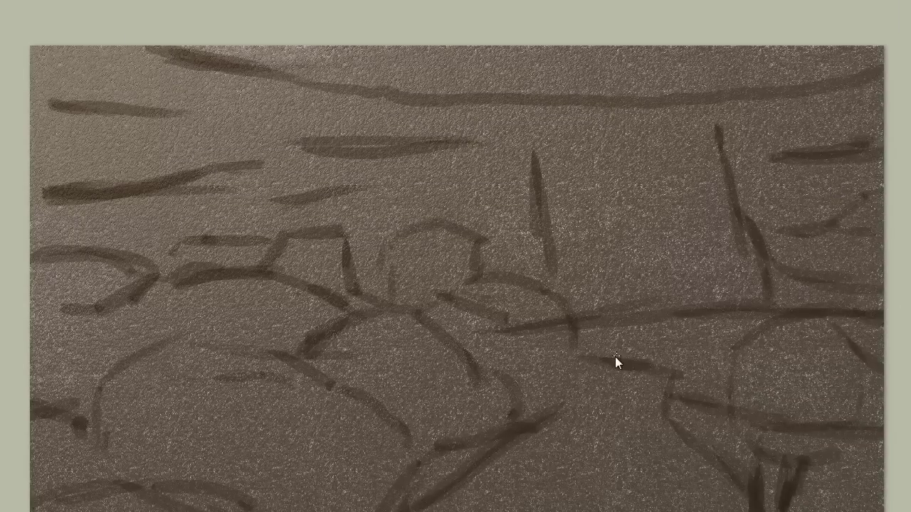
Sketch a small shape below the cliff, then outline the cliff's top edge and fill its face with dark vertical strokes
drag(683, 335, 619, 367)
drag(590, 132, 612, 264)
drag(658, 131, 687, 292)
mouse_move(584, 142)
mouse_down()
mouse_move(628, 116)
mouse_move(719, 121)
mouse_up()
drag(526, 136, 587, 128)
drag(613, 153, 638, 272)
drag(596, 310, 556, 196)
drag(655, 238, 632, 151)
drag(744, 295, 666, 145)
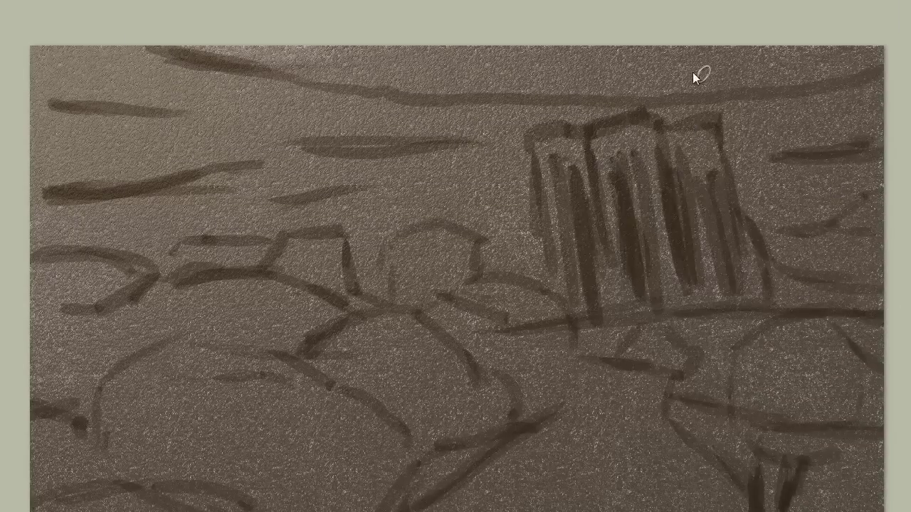
Block in the rounded bushes on the left with dark green paint, leaving the brown outlines between them
click(744, 453)
drag(51, 334, 97, 292)
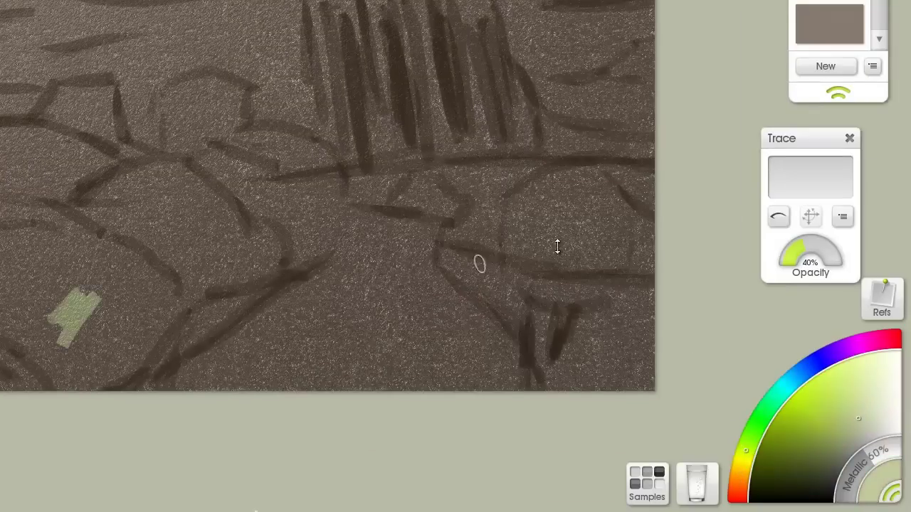
mouse_move(91, 341)
mouse_down()
mouse_move(119, 357)
mouse_move(0, 311)
mouse_up()
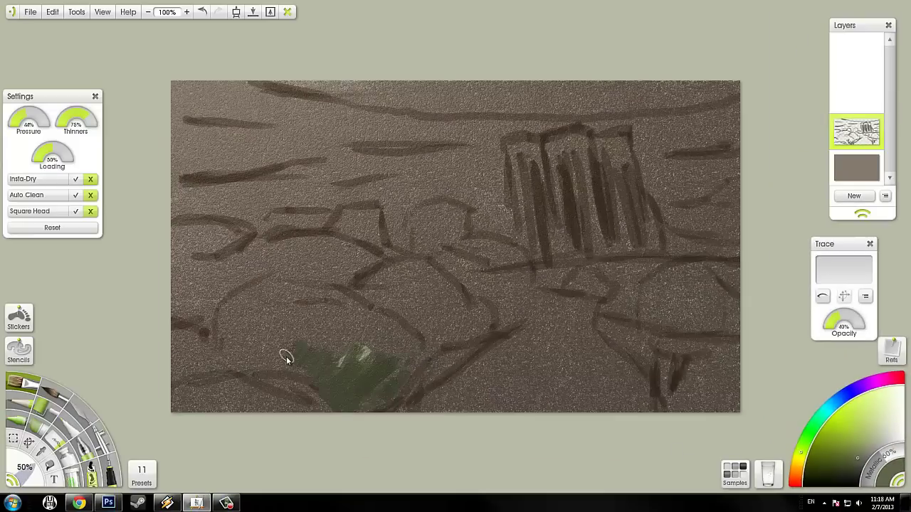
mouse_move(287, 360)
mouse_down()
mouse_move(374, 362)
mouse_move(309, 301)
mouse_move(244, 429)
mouse_move(205, 416)
mouse_move(378, 331)
mouse_move(413, 270)
mouse_move(280, 265)
mouse_move(188, 276)
mouse_up()
mouse_move(108, 191)
mouse_down()
mouse_move(246, 153)
mouse_move(562, 189)
mouse_move(499, 111)
mouse_move(438, 296)
mouse_up()
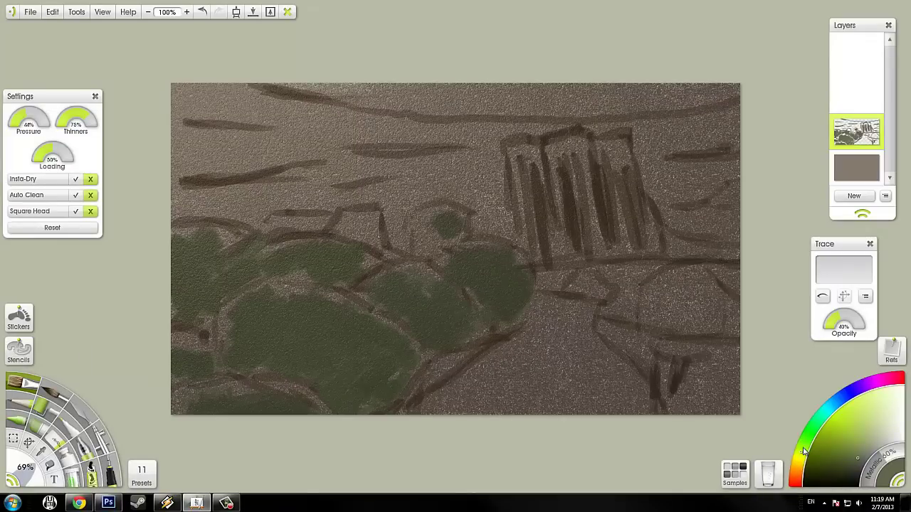
Add shadow patches inside the green bushes with dark reddish brown and very dark blue paint
click(848, 457)
drag(339, 401, 414, 311)
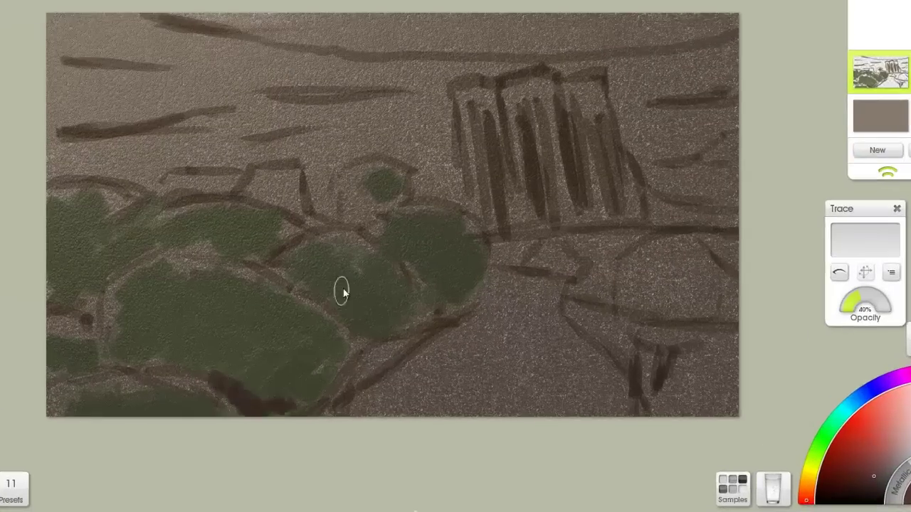
mouse_move(342, 292)
mouse_down()
mouse_move(290, 375)
mouse_move(440, 270)
mouse_move(237, 242)
mouse_move(226, 321)
mouse_up()
click(854, 402)
click(867, 496)
mouse_move(384, 320)
mouse_down()
mouse_move(413, 320)
mouse_move(480, 254)
mouse_move(242, 237)
mouse_move(86, 256)
mouse_move(71, 299)
mouse_up()
mouse_move(47, 378)
mouse_down()
mouse_move(184, 419)
mouse_move(228, 317)
mouse_move(248, 316)
mouse_move(228, 356)
mouse_up()
Paint the sky above the horizon line in bright light blue with touches of other blue tints
click(874, 380)
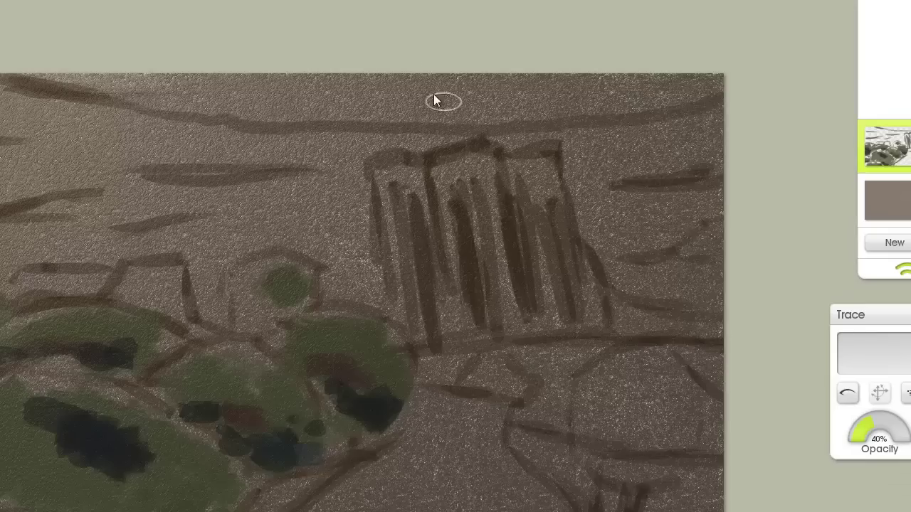
mouse_move(511, 32)
mouse_down()
mouse_move(671, 35)
mouse_move(283, 22)
mouse_move(351, 32)
mouse_up()
mouse_move(247, 103)
mouse_down()
mouse_move(664, 82)
mouse_move(314, 111)
mouse_move(197, 79)
mouse_move(218, 88)
mouse_move(668, 98)
mouse_move(704, 89)
mouse_up()
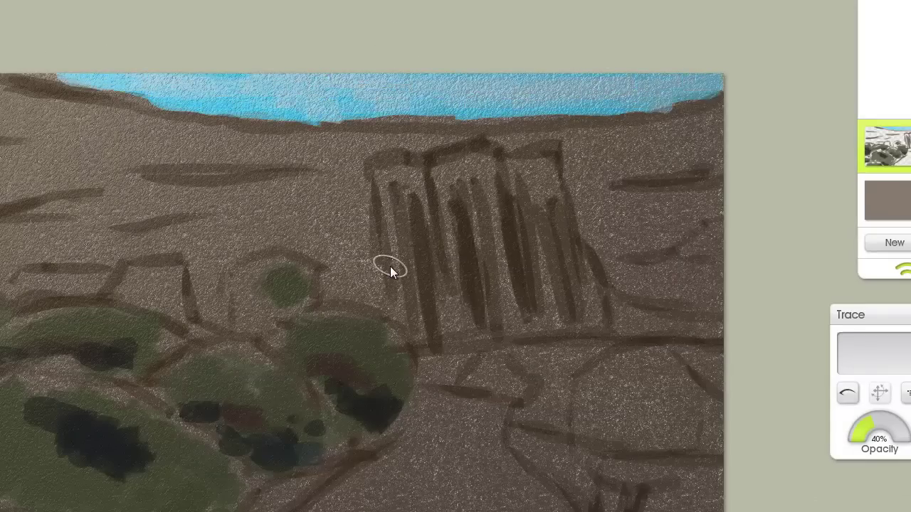
drag(509, 71, 559, 94)
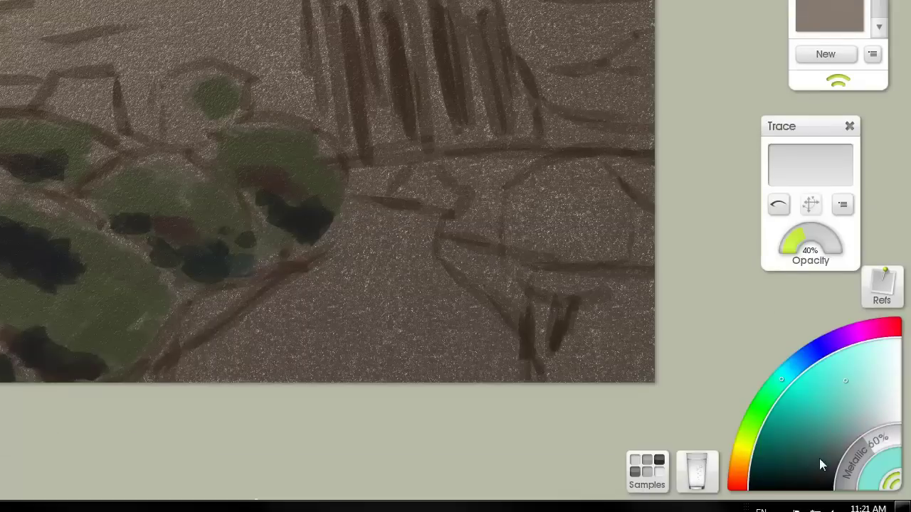
Block in the central foreground mound with dark reddish brown and cover the rest of it in green
click(817, 456)
mouse_move(194, 376)
mouse_down()
mouse_move(306, 277)
mouse_move(323, 278)
mouse_up()
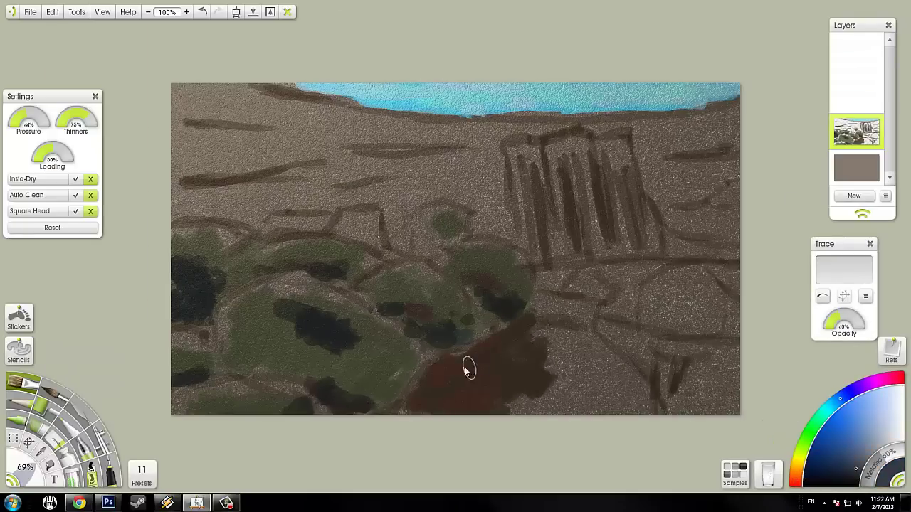
click(802, 449)
mouse_move(498, 363)
mouse_down()
mouse_move(496, 391)
mouse_move(530, 346)
mouse_move(542, 405)
mouse_move(448, 394)
mouse_move(557, 387)
mouse_move(568, 351)
mouse_move(620, 392)
mouse_move(591, 378)
mouse_move(611, 414)
mouse_move(571, 313)
mouse_up()
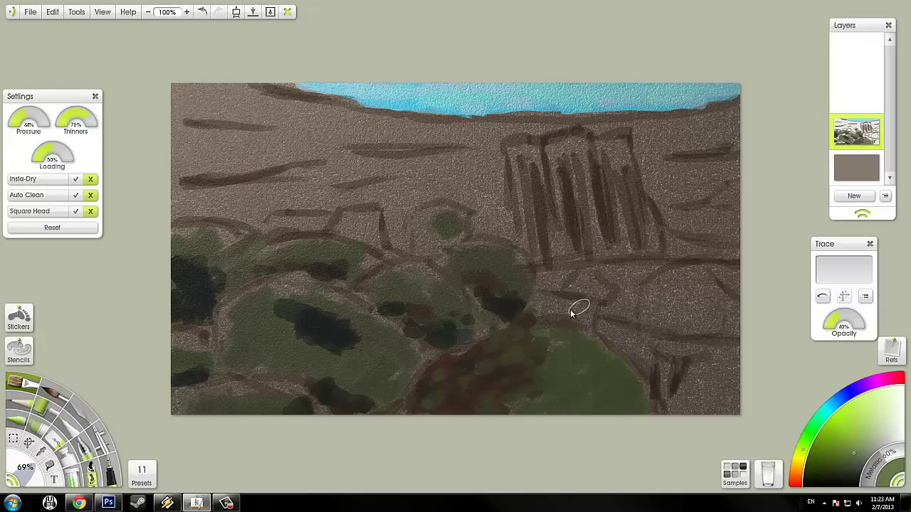
key(k)
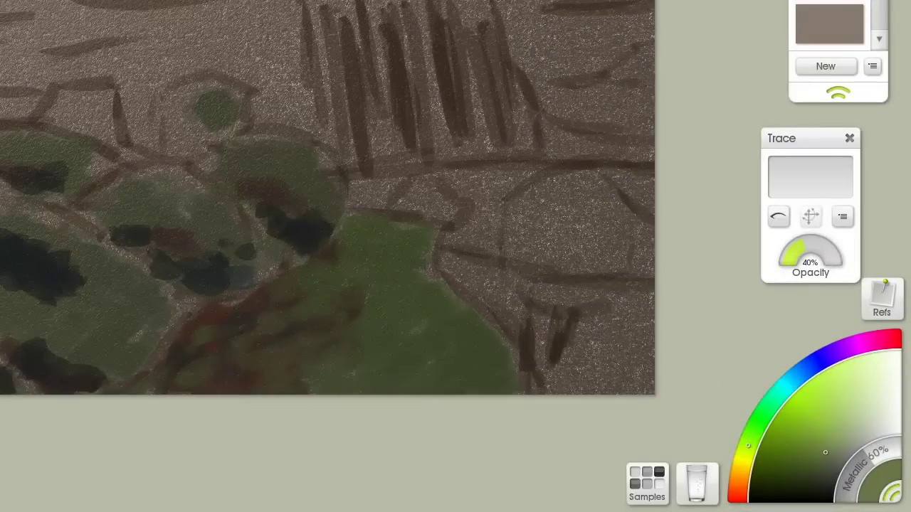
Add muted dark blue patches to the foreground mound and lower-right bush, and blend brown strokes into the mound
click(804, 370)
drag(295, 279, 274, 291)
mouse_move(410, 395)
mouse_down()
mouse_move(429, 305)
mouse_move(349, 274)
mouse_up()
drag(652, 364, 591, 329)
alt+click(453, 340)
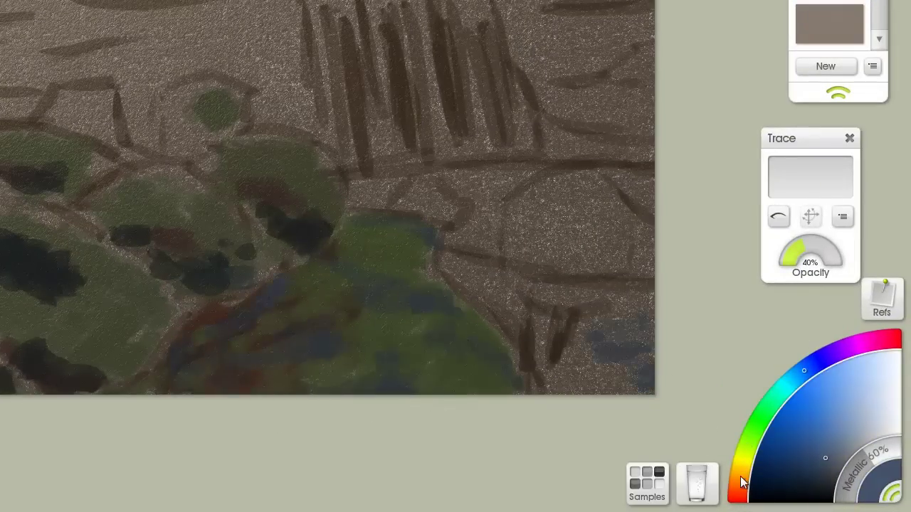
mouse_move(336, 362)
mouse_down()
mouse_move(310, 300)
mouse_move(430, 332)
mouse_move(503, 384)
mouse_up()
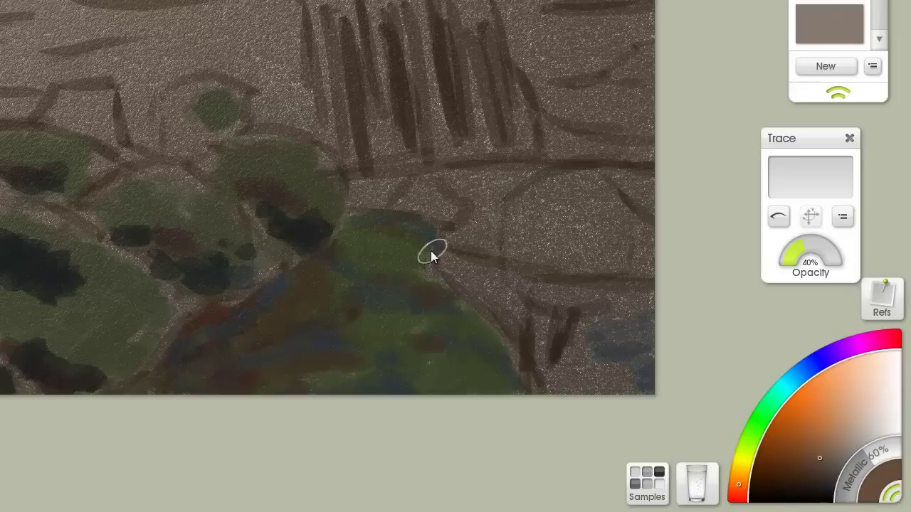
Paint lighter green areas on the foreground mound and right-hand bushes, and dab pale yellow-green highlights on the mound
click(751, 439)
mouse_move(409, 324)
mouse_down()
mouse_move(415, 251)
mouse_move(366, 385)
mouse_move(292, 377)
mouse_up()
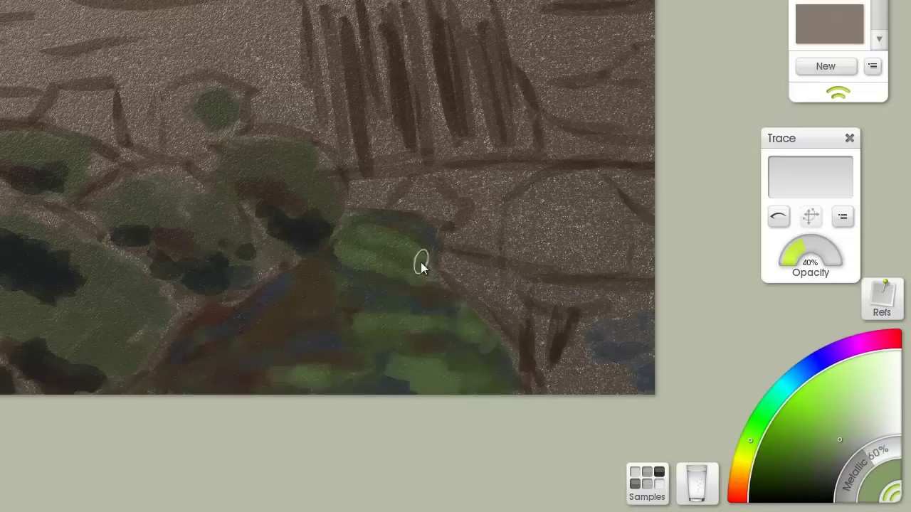
drag(612, 317, 491, 283)
click(853, 407)
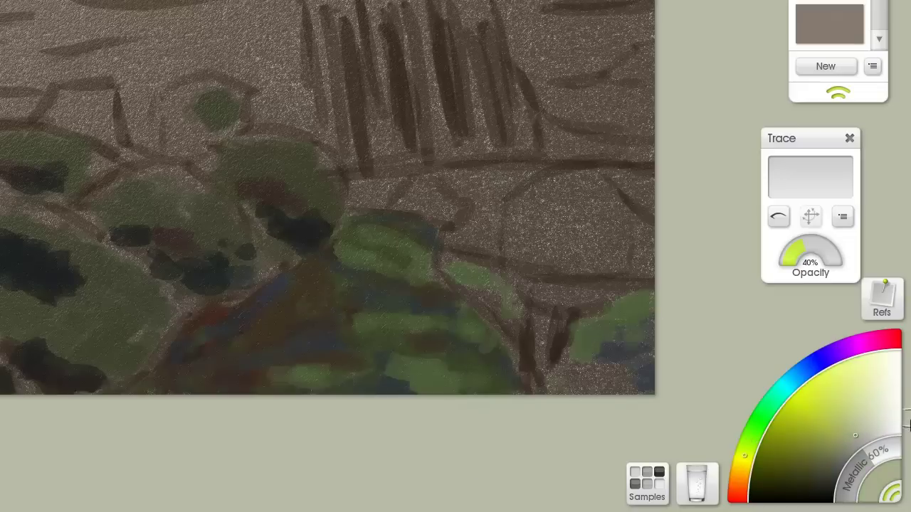
drag(413, 374, 450, 397)
drag(413, 247, 349, 260)
Sample dark tones from the foreground mound and deepen the shadows along its lower part
alt+click(368, 325)
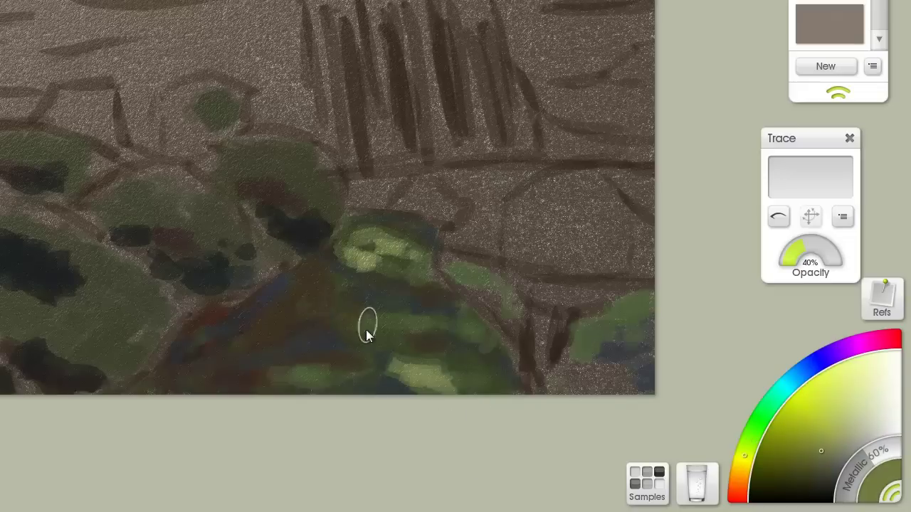
alt+click(204, 358)
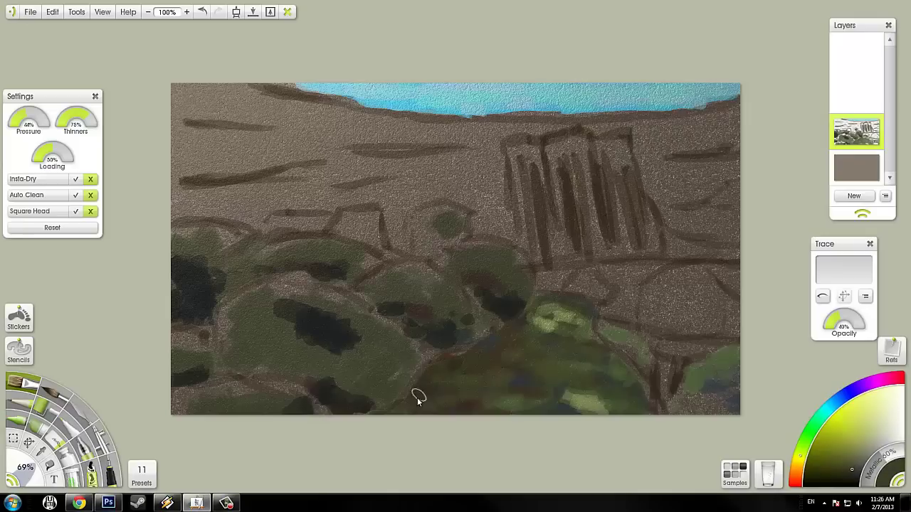
mouse_move(444, 400)
mouse_down()
mouse_move(496, 396)
mouse_move(407, 400)
mouse_move(496, 371)
mouse_move(661, 417)
mouse_up()
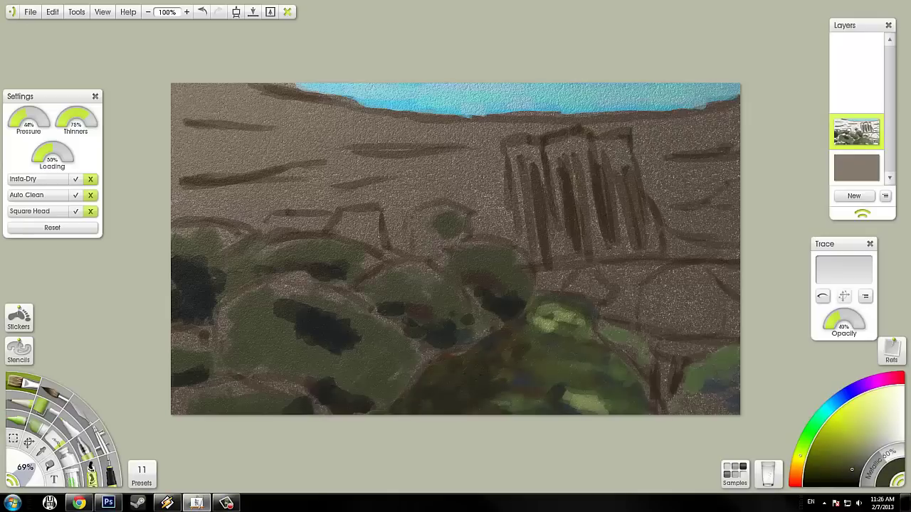
Paint the blue river below the cliff with darker blue shading and add a pale sandy bank on its far side
click(837, 401)
click(861, 435)
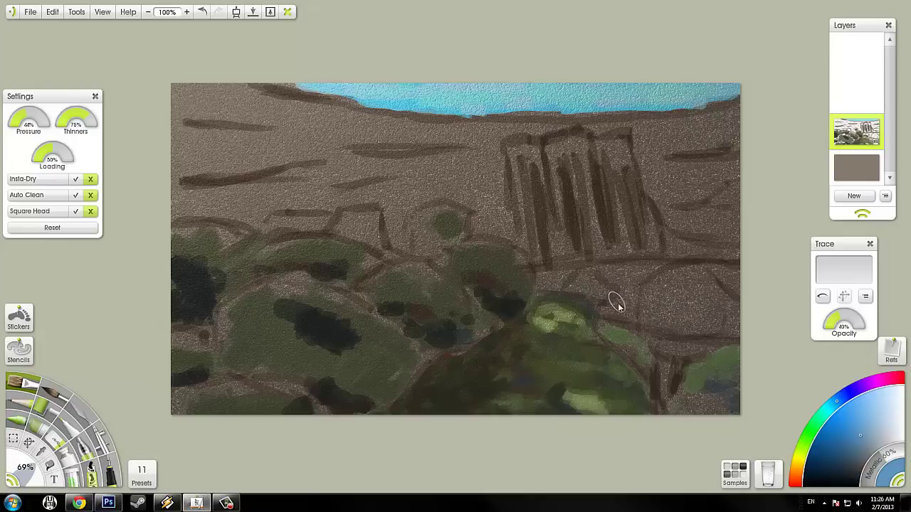
mouse_move(610, 305)
mouse_down()
mouse_move(728, 321)
mouse_move(618, 280)
mouse_move(616, 299)
mouse_move(546, 277)
mouse_move(640, 292)
mouse_up()
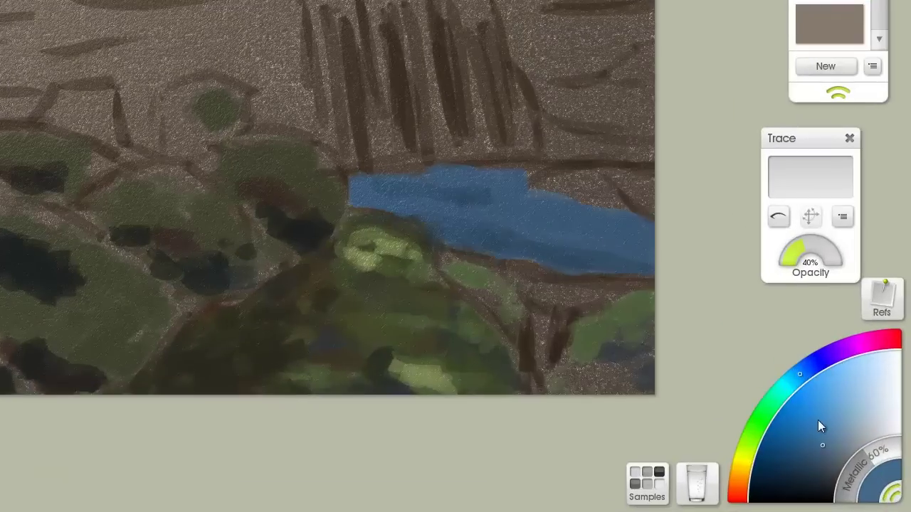
alt+click(659, 274)
mouse_move(643, 163)
mouse_down()
mouse_move(596, 187)
mouse_move(528, 167)
mouse_move(641, 209)
mouse_up()
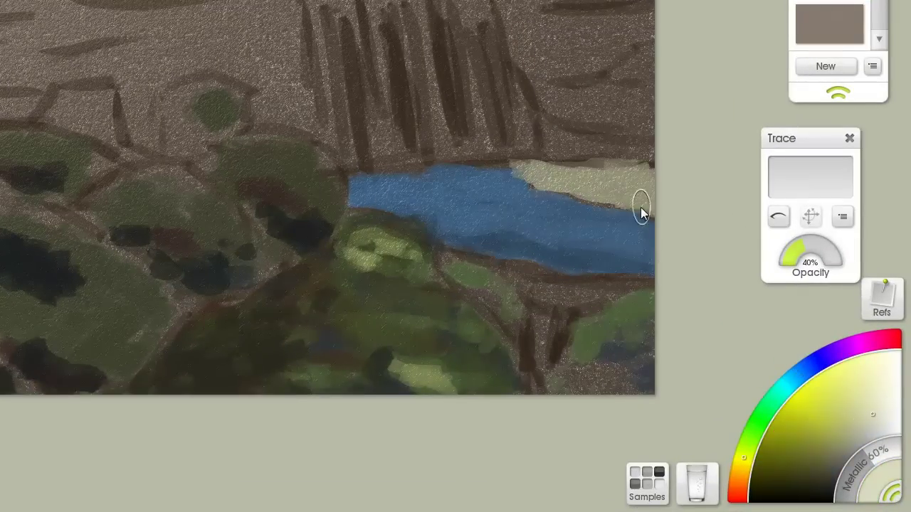
Cover the hills around the cliff with grey-blue paint up to the skyline, and touch the gaps between the columns
alt+click(637, 271)
drag(645, 21, 603, 61)
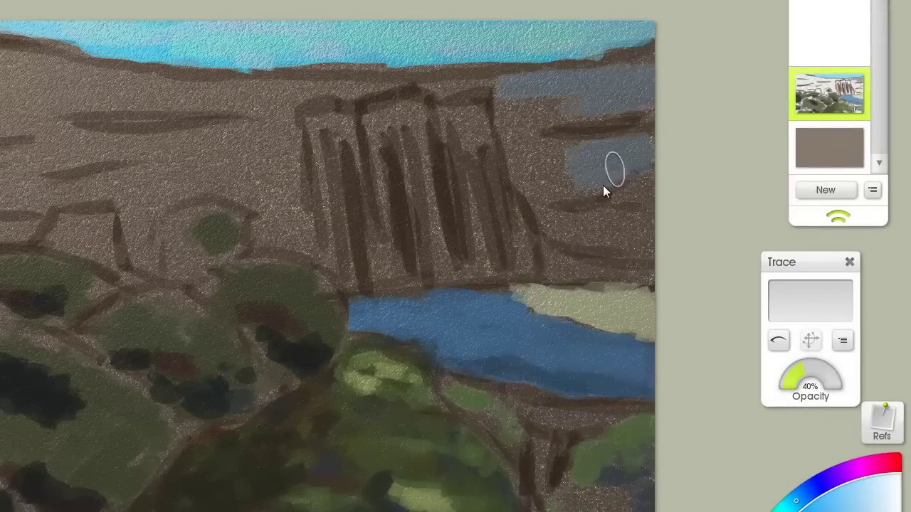
mouse_move(603, 185)
mouse_down()
mouse_move(525, 210)
mouse_move(457, 137)
mouse_move(388, 243)
mouse_move(291, 252)
mouse_up()
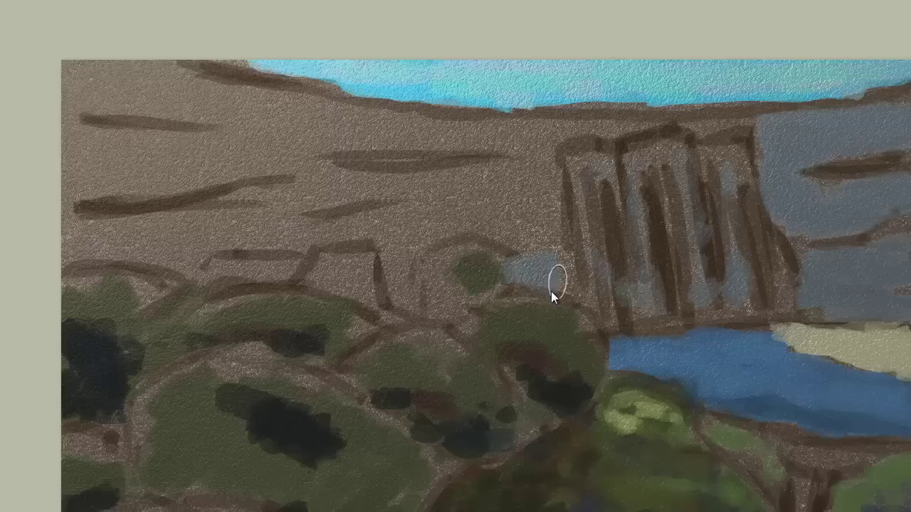
mouse_move(553, 296)
mouse_down()
mouse_move(415, 295)
mouse_move(391, 209)
mouse_move(78, 239)
mouse_move(113, 57)
mouse_move(492, 134)
mouse_up()
mouse_move(910, 95)
mouse_down()
mouse_move(773, 115)
mouse_move(575, 123)
mouse_up()
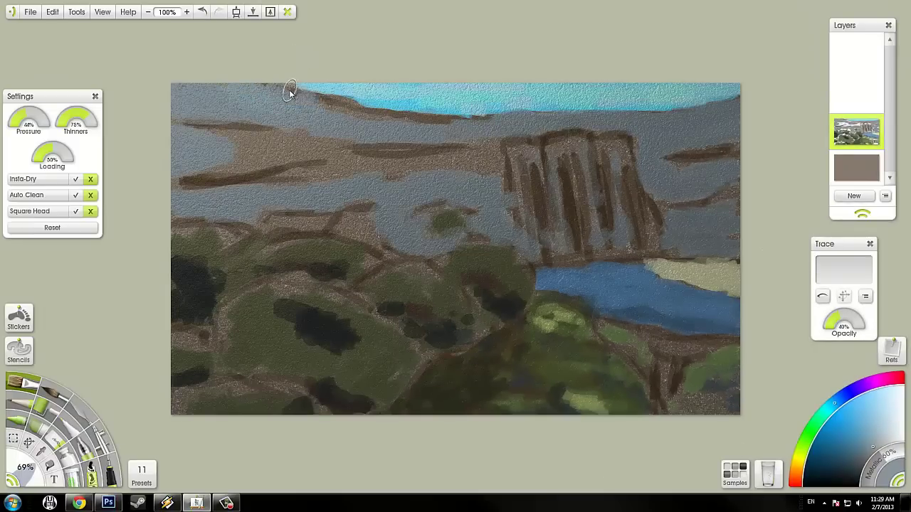
mouse_move(289, 92)
mouse_down()
mouse_move(382, 116)
mouse_move(486, 120)
mouse_move(309, 93)
mouse_up()
drag(356, 167, 313, 153)
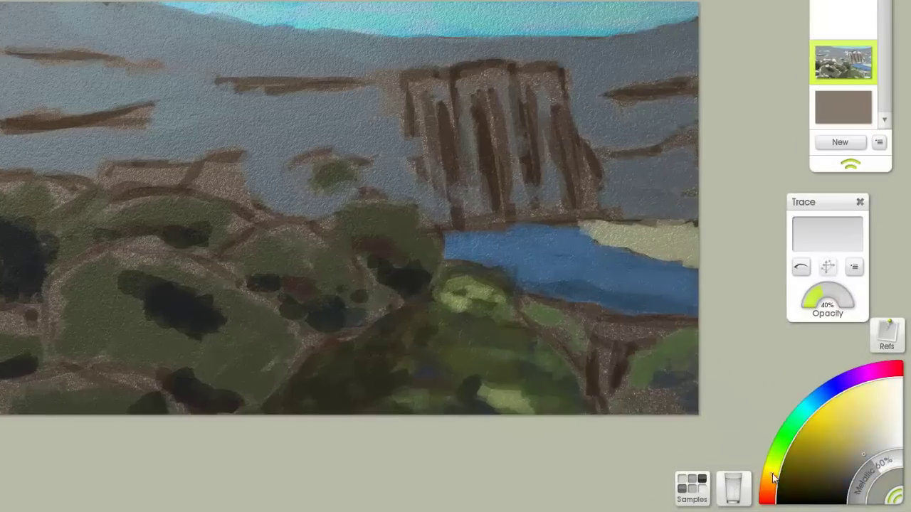
Paint pale yellow-green light areas on the hillside above and beside the cliff, and on the cliff's columns
click(774, 478)
mouse_move(680, 153)
mouse_down()
mouse_move(630, 163)
mouse_move(632, 116)
mouse_move(543, 50)
mouse_move(420, 57)
mouse_up()
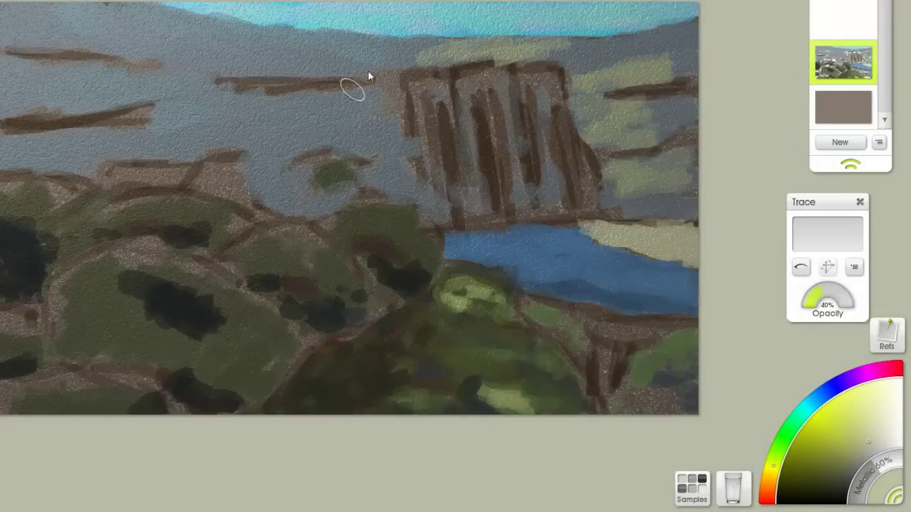
drag(512, 84, 498, 149)
drag(669, 92, 620, 117)
drag(683, 50, 548, 71)
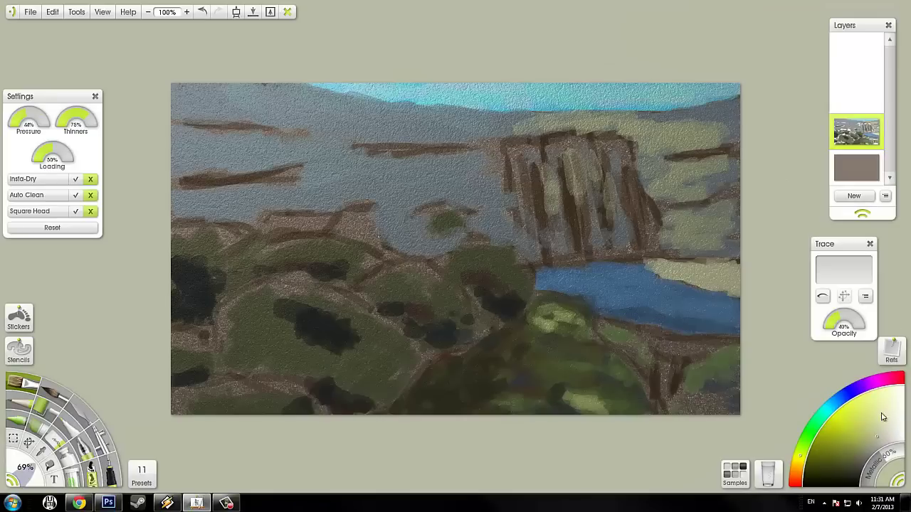
Paint dark blue shadow bands between the light strata on the hillside right of the cliff
click(832, 404)
mouse_move(734, 210)
mouse_down()
mouse_move(722, 198)
mouse_move(688, 252)
mouse_move(707, 243)
mouse_move(736, 252)
mouse_move(657, 250)
mouse_up()
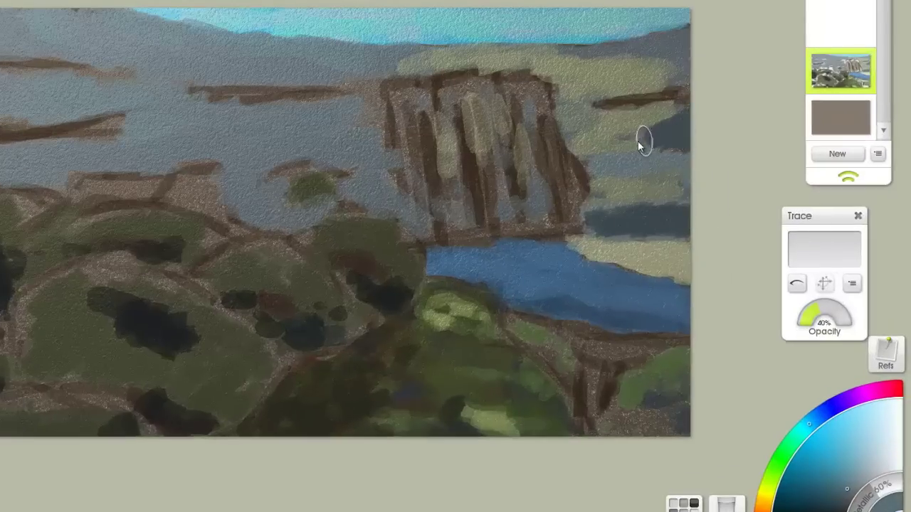
mouse_move(638, 141)
mouse_down()
mouse_move(688, 42)
mouse_move(692, 49)
mouse_up()
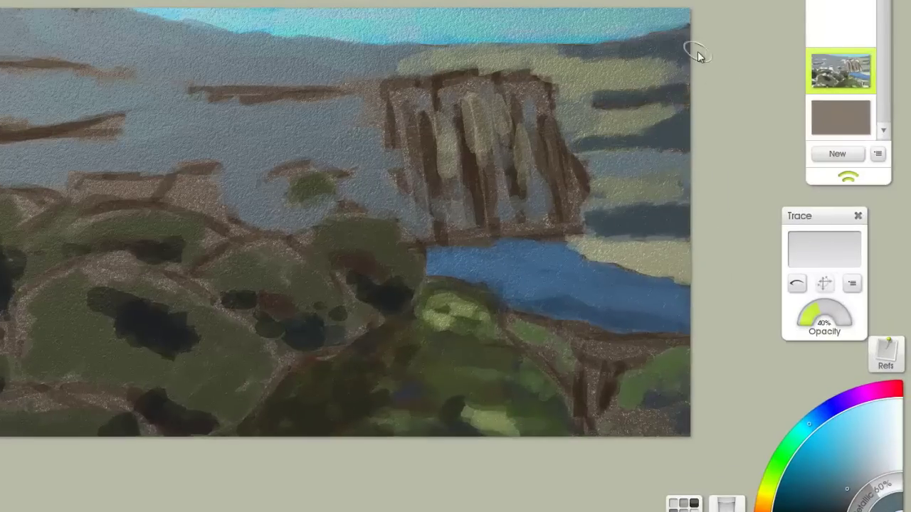
click(804, 443)
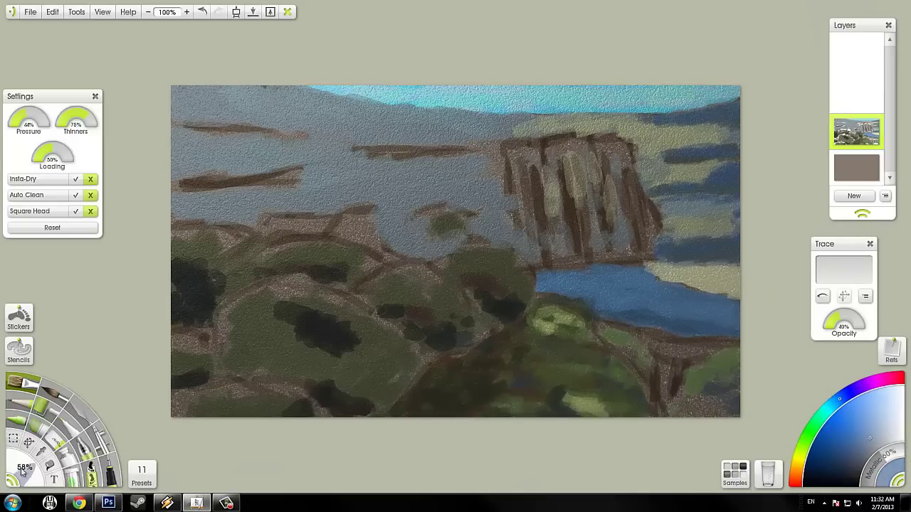
Reduce the brush size to 30% and shade the cliff's base, edges and column gaps with dark muted blue
drag(21, 471, 15, 475)
click(858, 456)
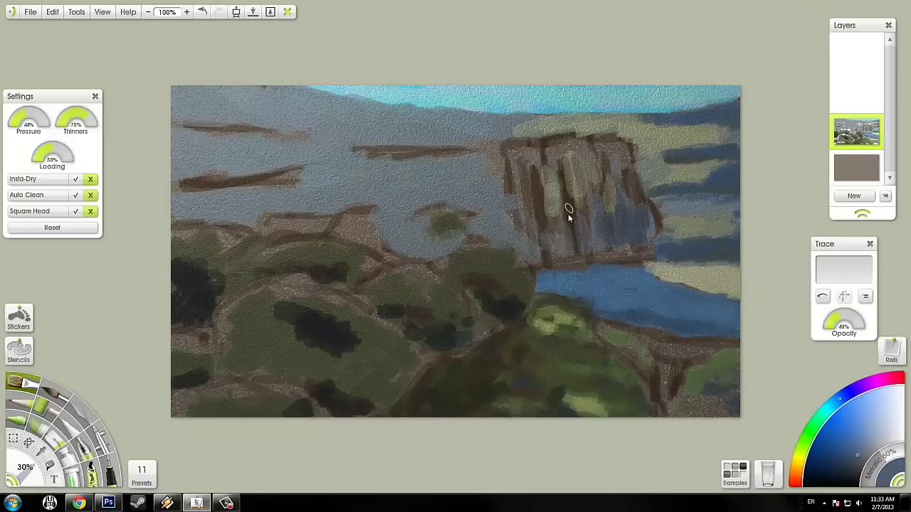
mouse_move(532, 230)
mouse_down()
mouse_move(507, 186)
mouse_move(524, 136)
mouse_move(623, 133)
mouse_up()
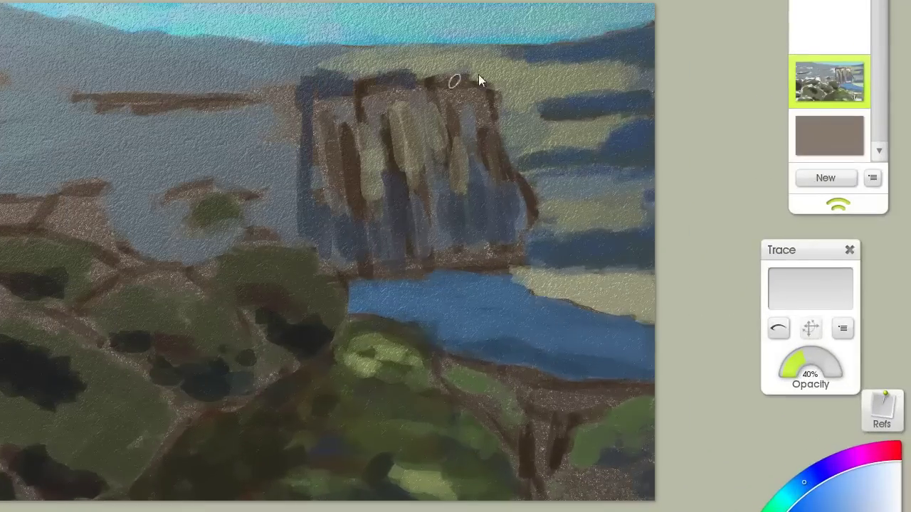
mouse_move(479, 76)
mouse_down()
mouse_move(417, 240)
mouse_move(358, 210)
mouse_move(413, 134)
mouse_move(340, 139)
mouse_up()
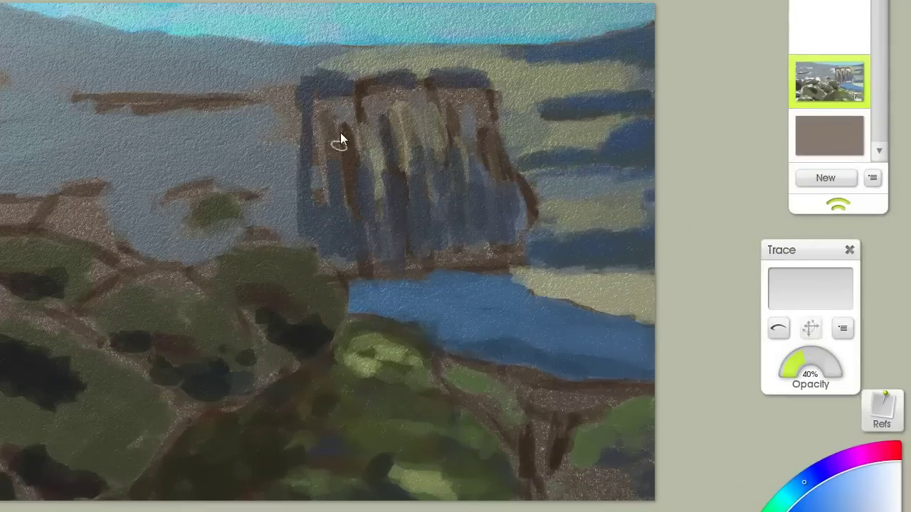
Paint dark slate-blue shadow bands along the skyline and across the hillside left of the cliff
mouse_move(78, 101)
mouse_down()
mouse_move(272, 96)
mouse_move(209, 48)
mouse_move(179, 39)
mouse_up()
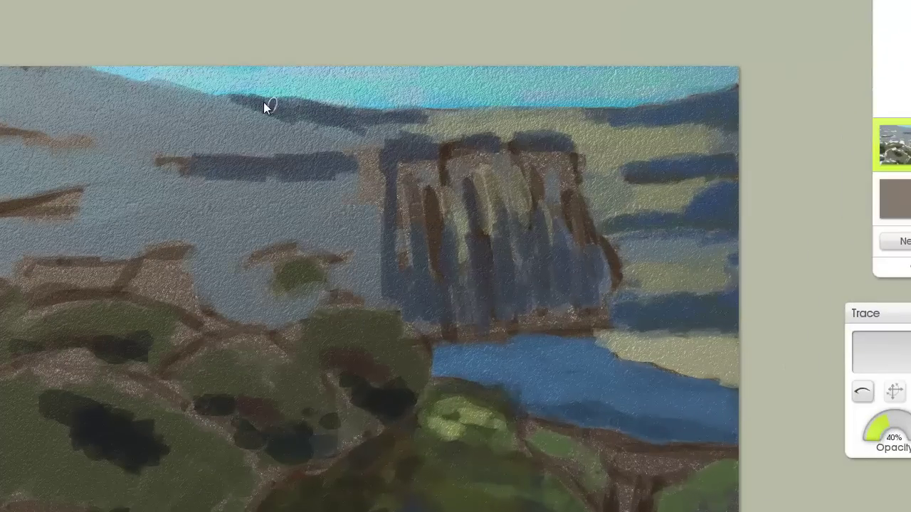
drag(263, 102, 86, 90)
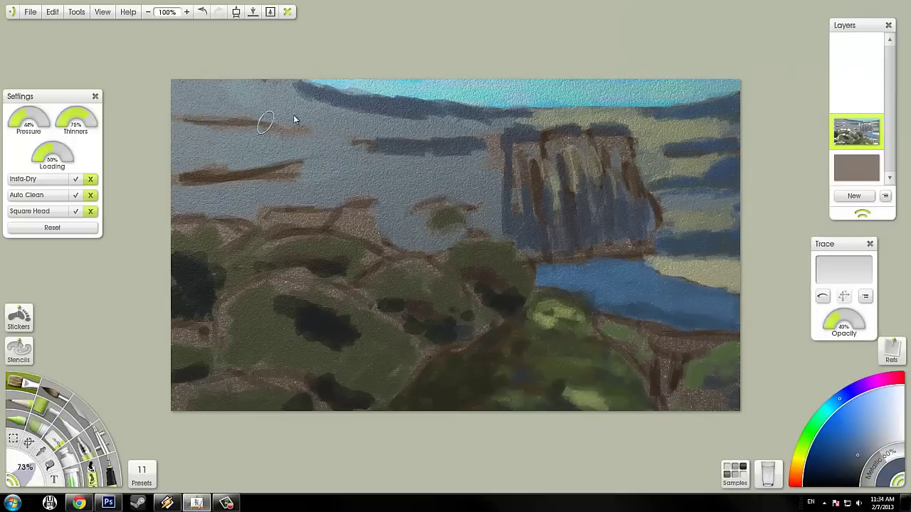
mouse_move(325, 128)
mouse_down()
mouse_move(241, 148)
mouse_move(210, 81)
mouse_move(370, 140)
mouse_move(116, 239)
mouse_move(159, 196)
mouse_move(138, 85)
mouse_up()
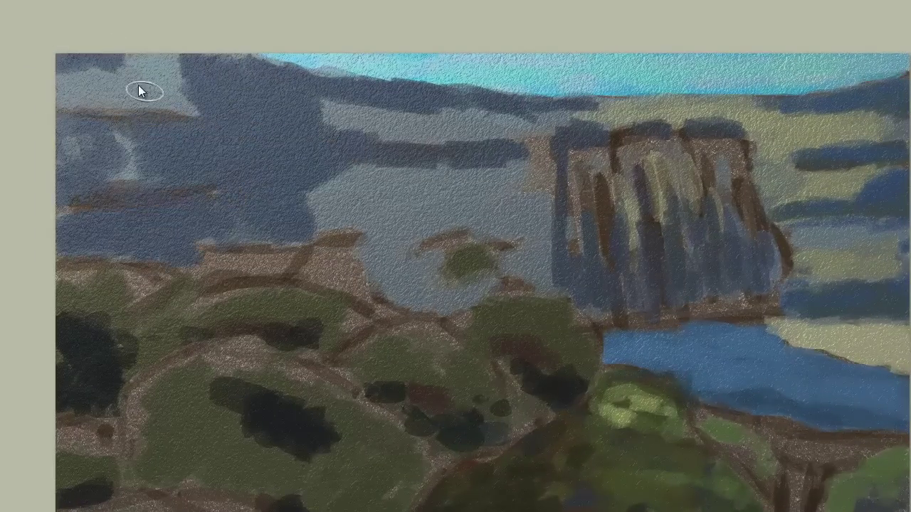
drag(72, 58, 185, 107)
mouse_move(335, 305)
mouse_down()
mouse_move(406, 258)
mouse_move(405, 202)
mouse_move(432, 160)
mouse_move(519, 156)
mouse_move(529, 247)
mouse_up()
mouse_move(665, 266)
mouse_down()
mouse_move(695, 203)
mouse_move(661, 312)
mouse_up()
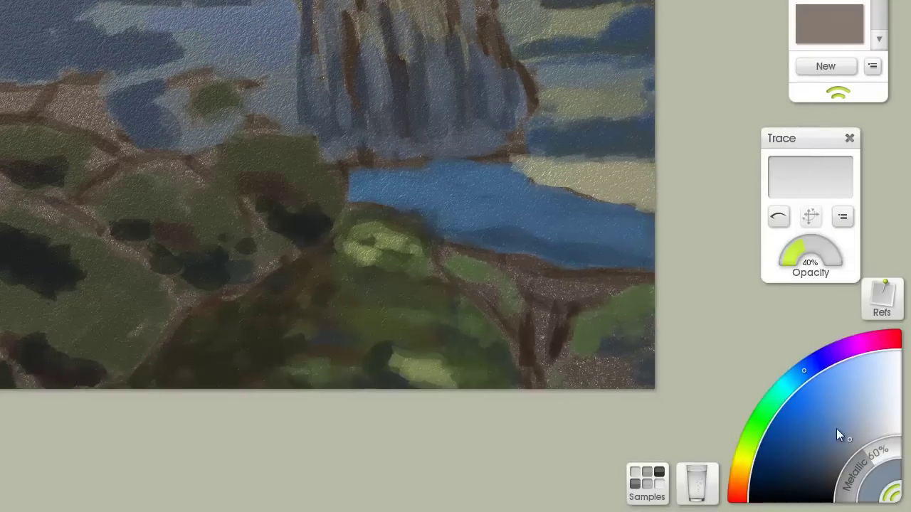
Cover the foreground bushes and the small round tree with olive green, filling the brown gaps between them
click(767, 410)
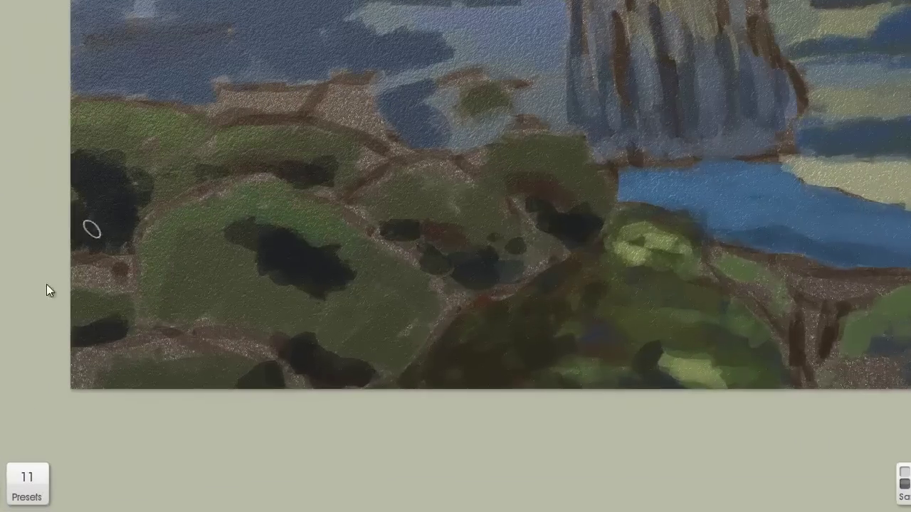
drag(92, 229, 164, 346)
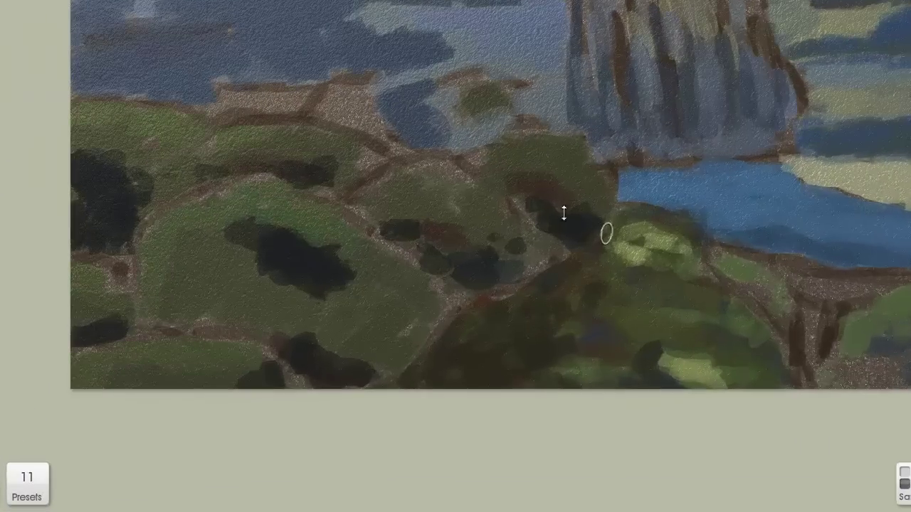
mouse_move(221, 135)
mouse_down()
mouse_move(128, 278)
mouse_move(529, 218)
mouse_move(154, 240)
mouse_move(403, 202)
mouse_up()
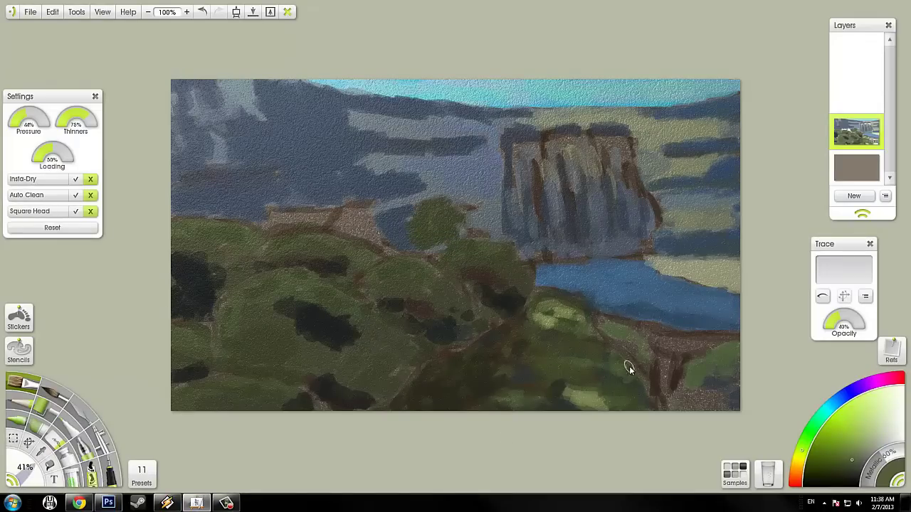
Paint the block-shaped rock behind the bushes dark navy, with a narrow brown lit side
click(839, 402)
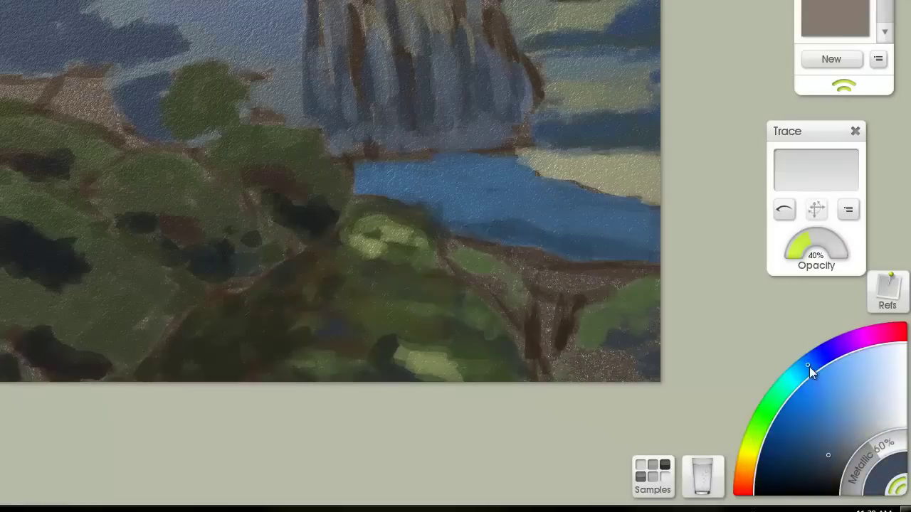
drag(75, 75, 102, 107)
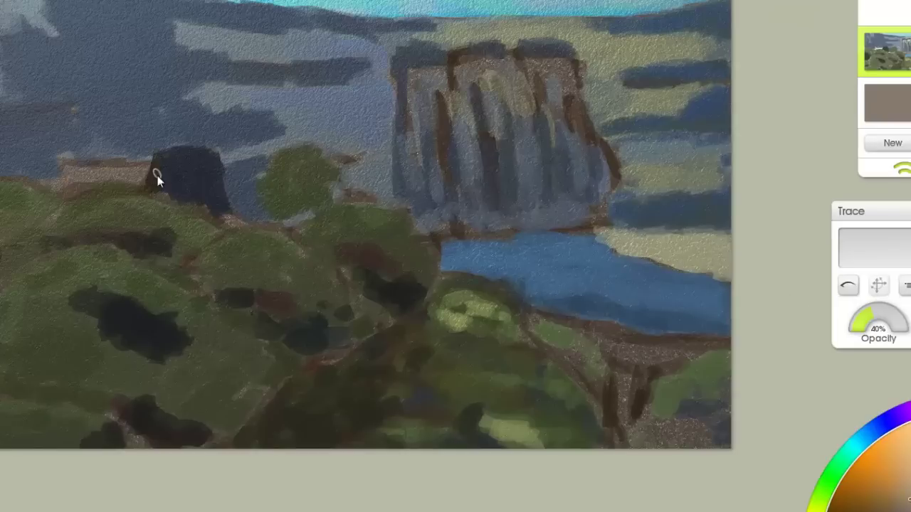
mouse_move(152, 177)
mouse_down()
mouse_move(150, 163)
mouse_move(67, 173)
mouse_up()
Fill the bank below the river with muted blue-green patches and add a dark blue shadow along the bush's edge
click(869, 437)
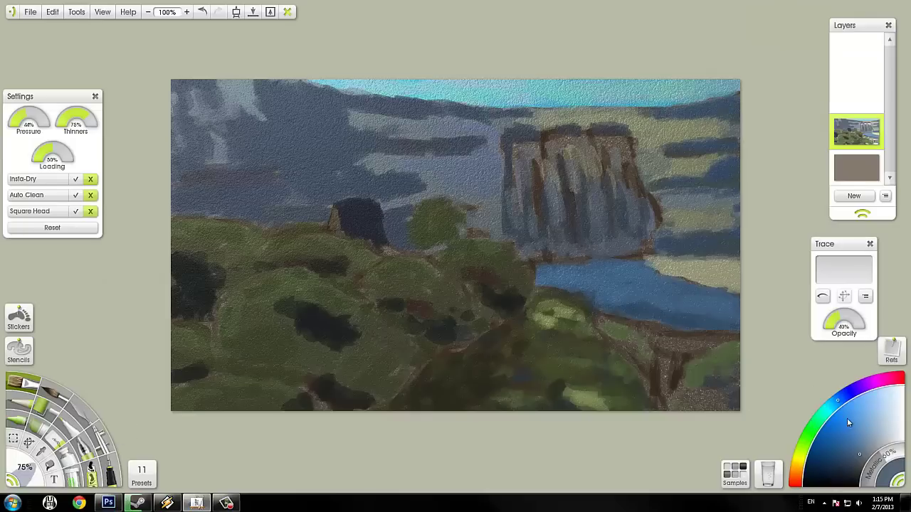
mouse_move(716, 410)
mouse_down()
mouse_move(699, 353)
mouse_move(672, 399)
mouse_move(736, 336)
mouse_move(668, 344)
mouse_up()
alt+click(543, 350)
mouse_move(729, 350)
mouse_down()
mouse_move(684, 341)
mouse_move(701, 397)
mouse_up()
drag(539, 302, 548, 327)
alt+click(598, 324)
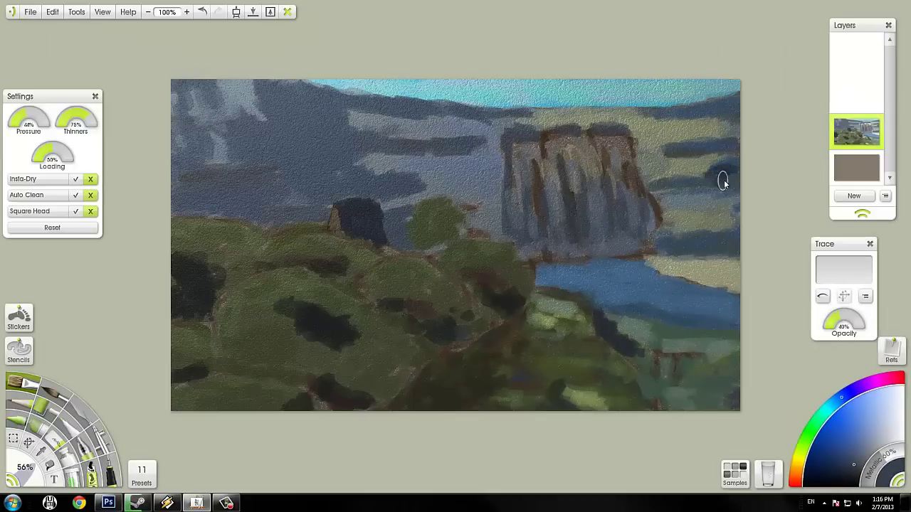
Deepen the skyline and the left hillside's rock layers with very dark blue-grey shadow strokes
drag(278, 89, 399, 106)
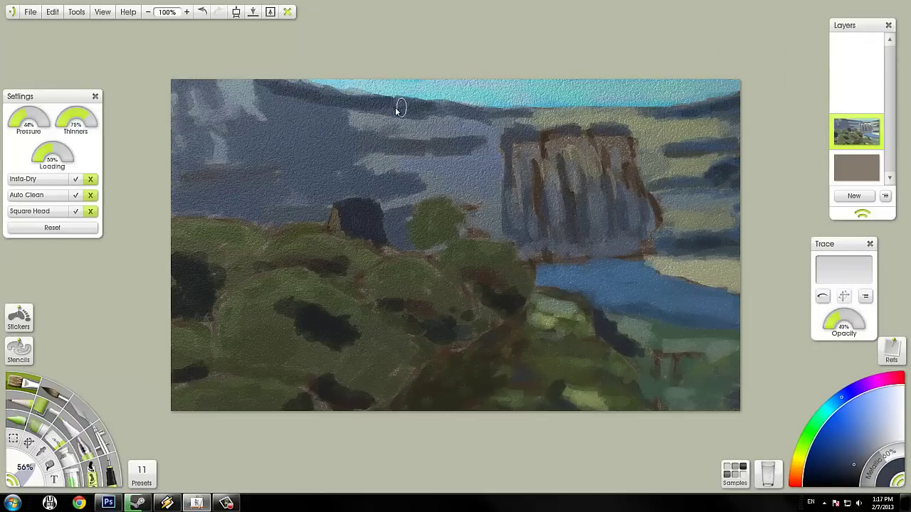
drag(151, 196, 250, 136)
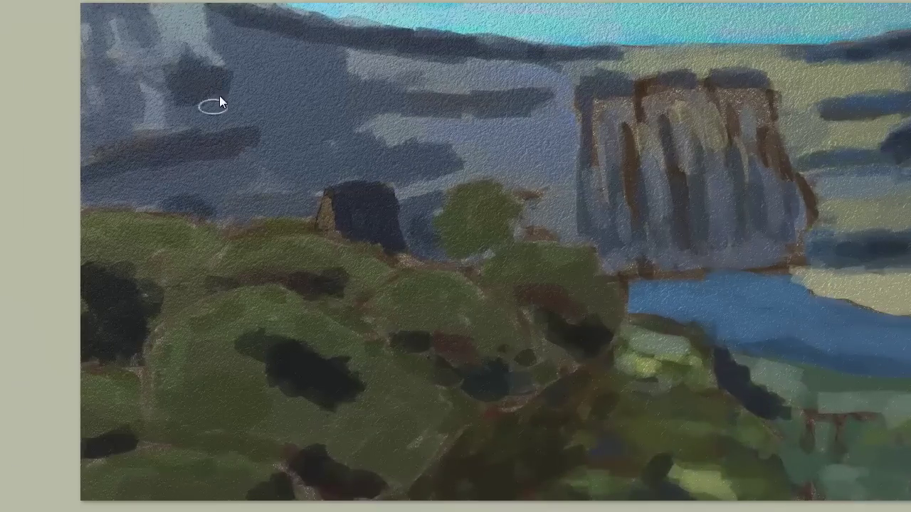
drag(219, 97, 342, 93)
drag(90, 13, 135, 57)
mouse_move(107, 163)
mouse_down()
mouse_move(203, 193)
mouse_move(307, 137)
mouse_move(350, 191)
mouse_up()
Darken the gaps between the cliff's columns and shade its edge and base with dark blue-grey
drag(392, 131, 399, 214)
drag(502, 128, 523, 178)
drag(352, 119, 356, 161)
drag(402, 133, 405, 205)
mouse_move(491, 213)
mouse_down()
mouse_move(434, 246)
mouse_move(488, 197)
mouse_move(541, 223)
mouse_up()
mouse_move(474, 78)
mouse_down()
mouse_move(370, 73)
mouse_move(316, 199)
mouse_up()
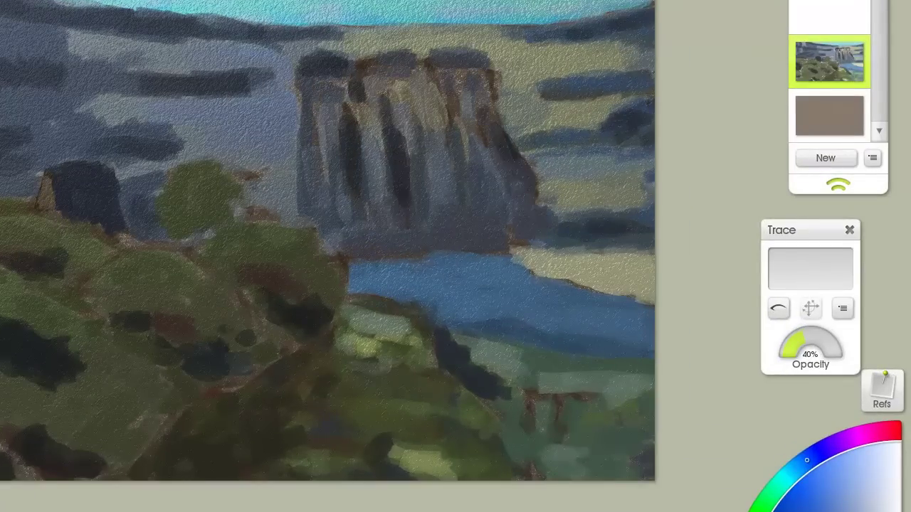
Dab deep blue patches into the shadowed parts of the foreground bushes
drag(419, 287, 434, 295)
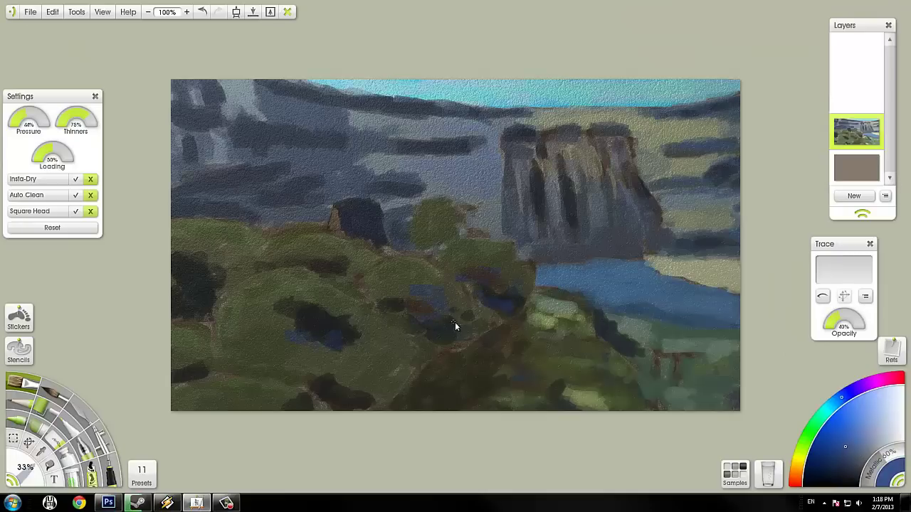
drag(178, 249, 189, 280)
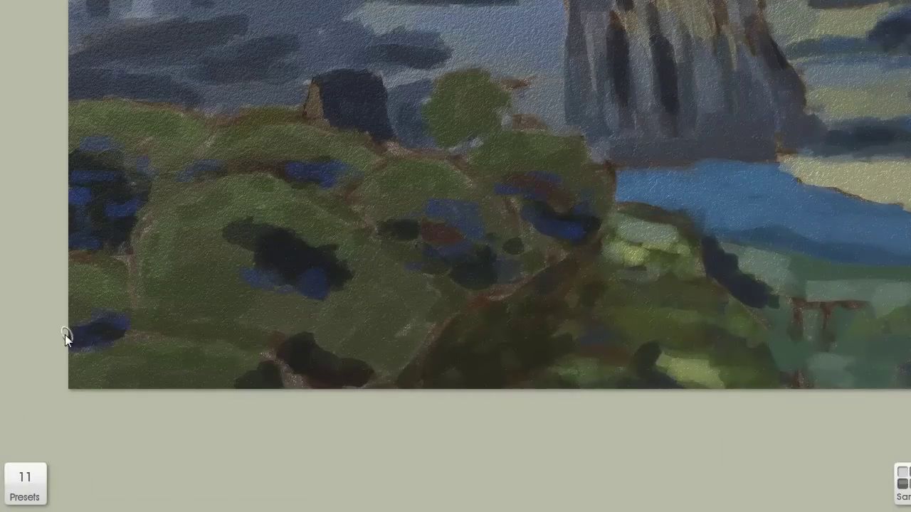
drag(165, 311, 249, 325)
drag(370, 298, 448, 311)
drag(285, 314, 313, 329)
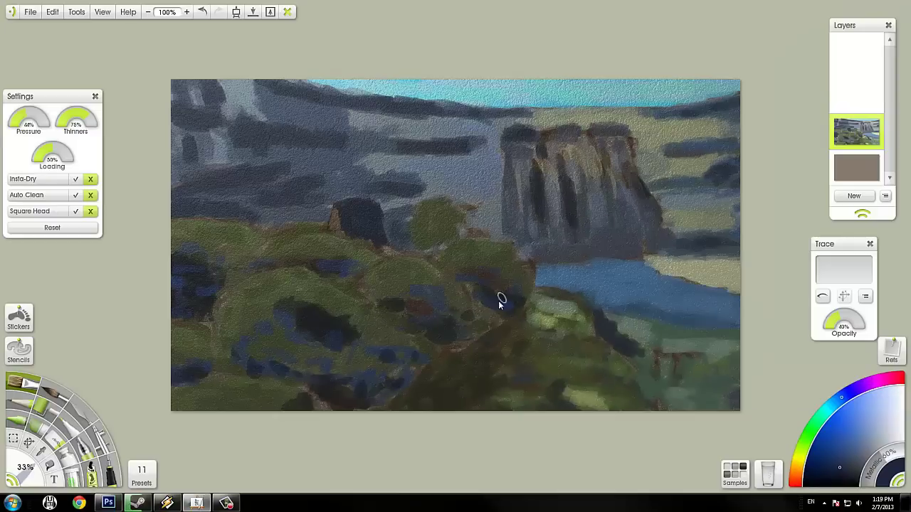
Dab teal green over the bushes' blue shadows and shade the small round tree with muted blue-grey
click(820, 425)
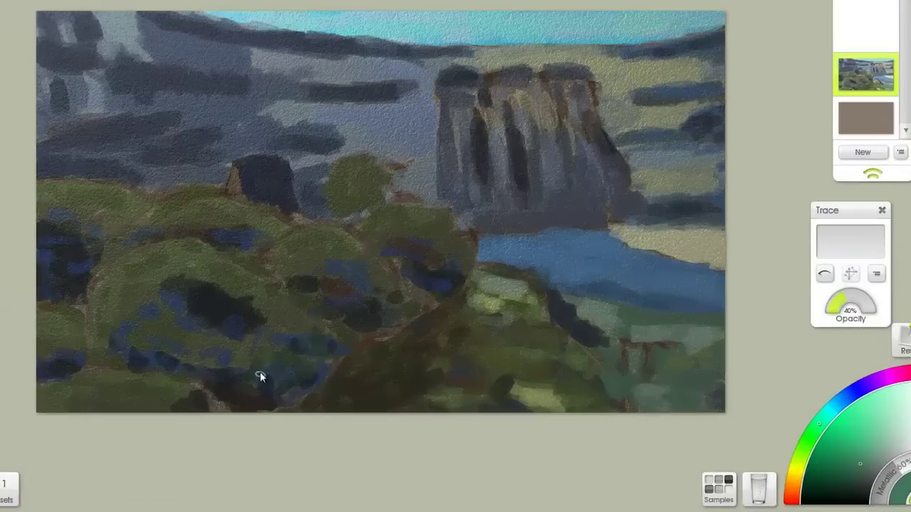
drag(260, 377, 206, 377)
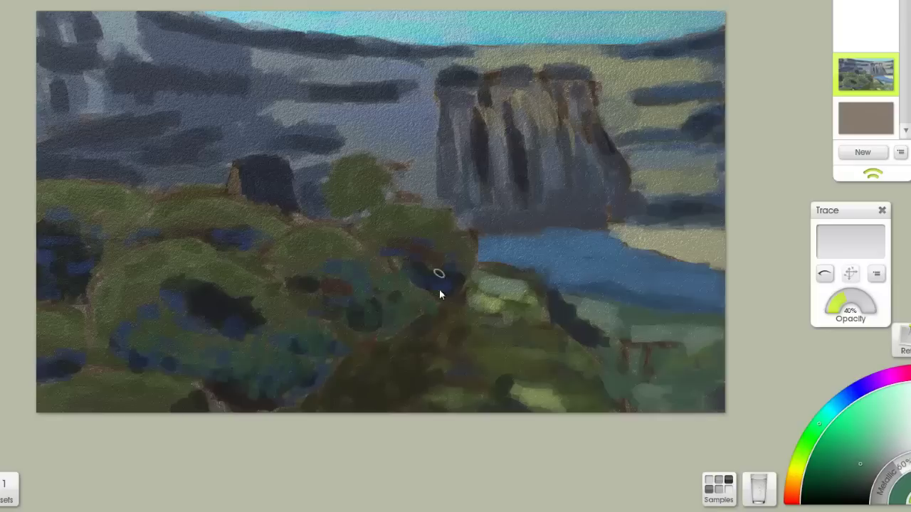
drag(84, 349, 94, 255)
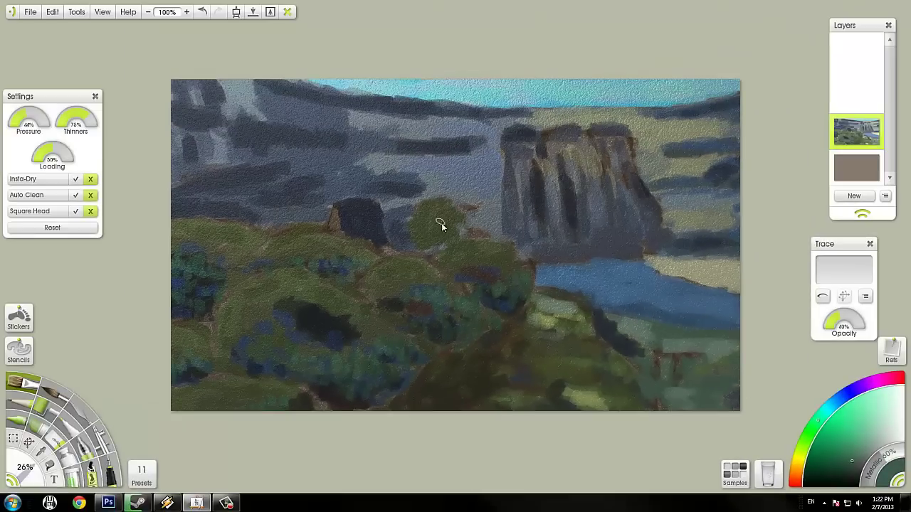
alt+click(441, 225)
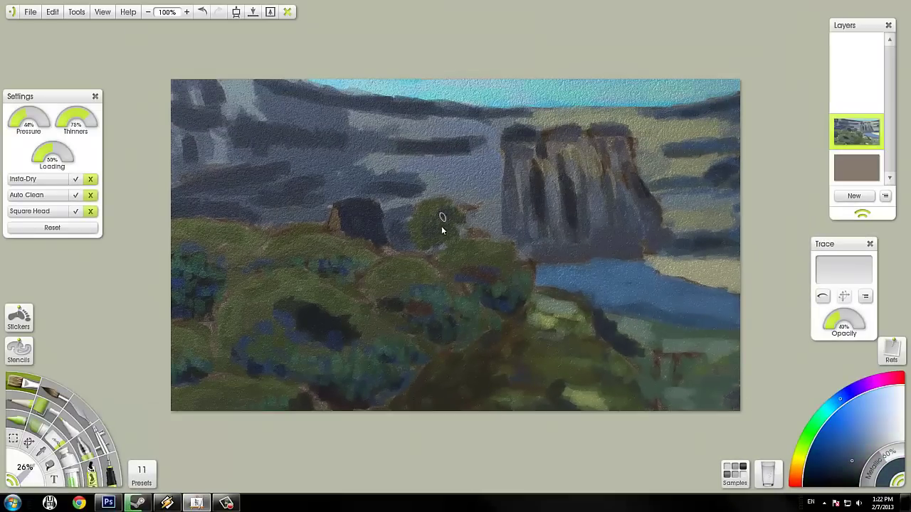
click(855, 454)
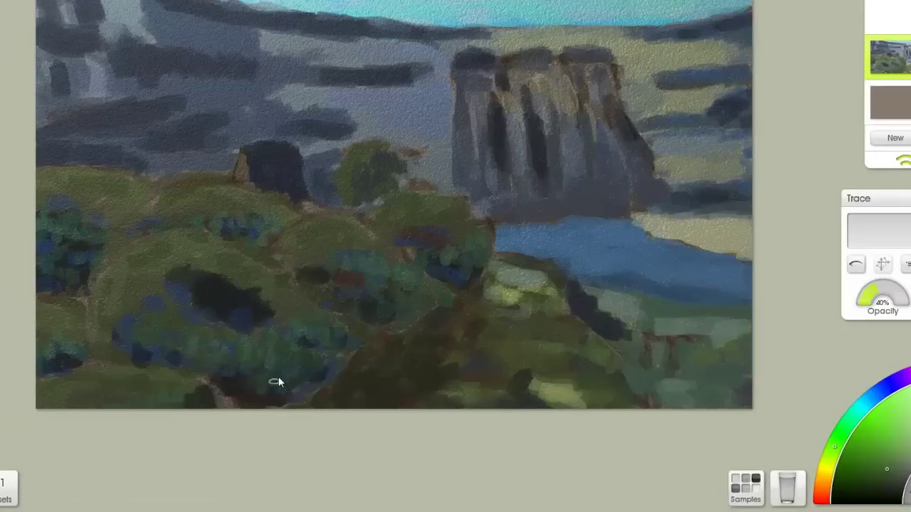
Add short vertical dark green foliage strokes over the teal and blue areas of the bushes
alt+click(277, 383)
mouse_move(287, 325)
mouse_down()
mouse_move(285, 341)
mouse_move(242, 343)
mouse_up()
drag(367, 255, 370, 268)
drag(66, 340, 68, 355)
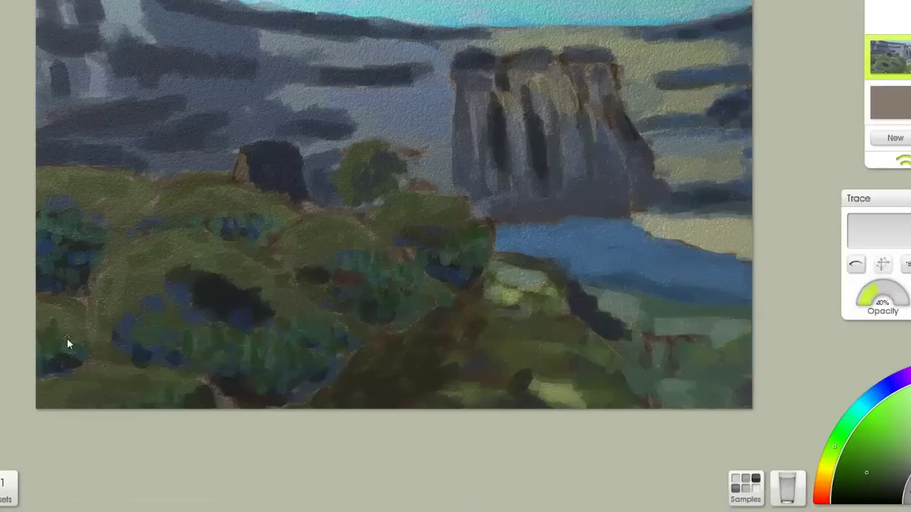
drag(42, 207, 44, 226)
drag(279, 212, 281, 229)
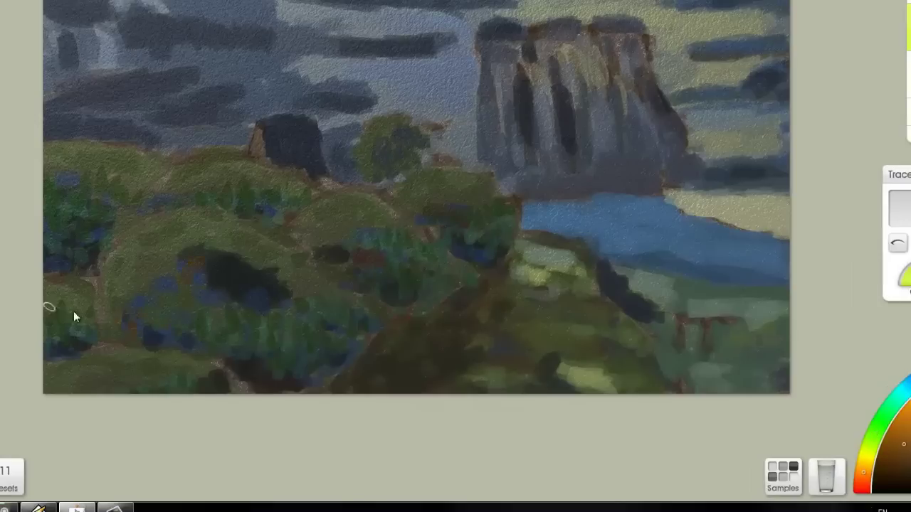
Touch rust-brown accents into the bushes and brighten the crowns of the bushes and small tree with vivid green
drag(105, 298, 108, 309)
alt+click(308, 213)
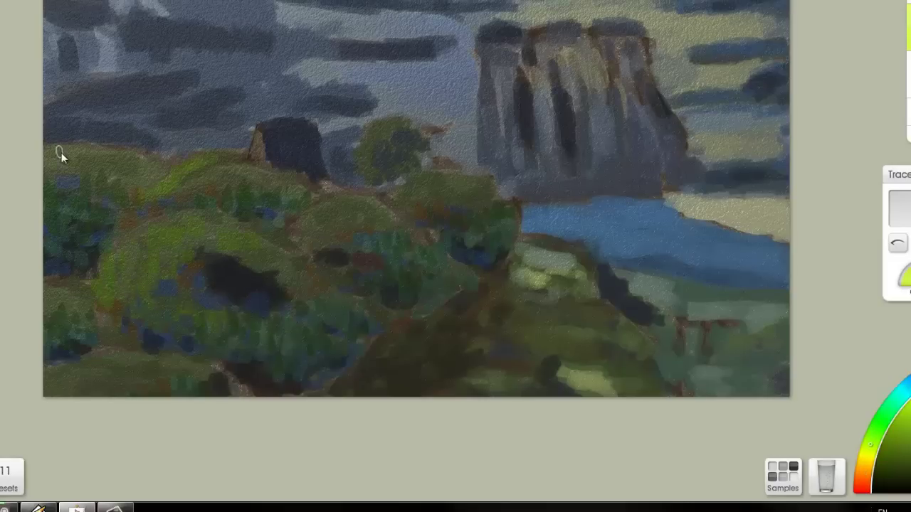
drag(90, 363, 114, 368)
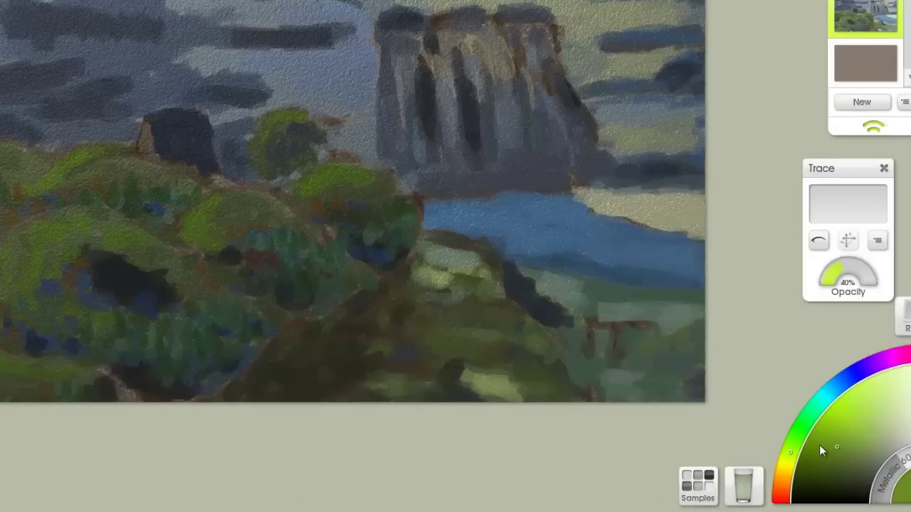
Highlight the large bush's crown with bright yellow-green and work mid-green foliage dabs across the surrounding bushes
drag(819, 445, 859, 424)
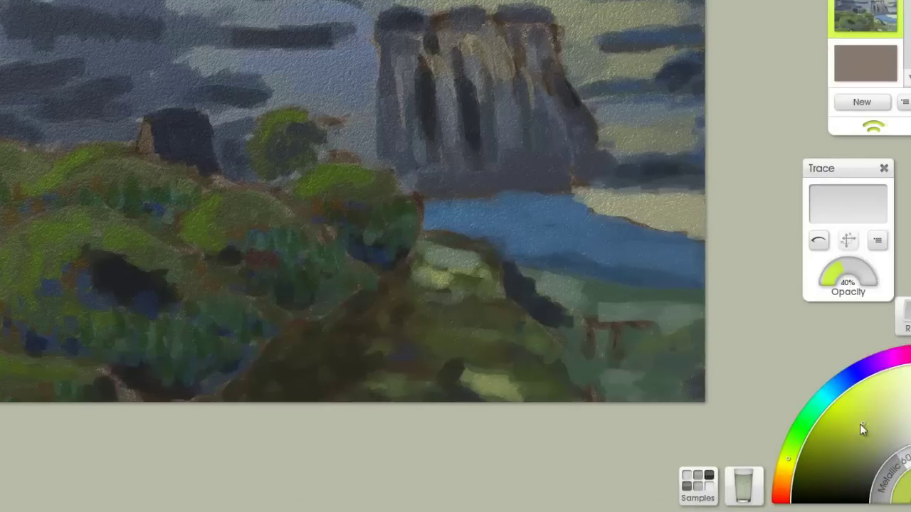
drag(32, 225, 107, 218)
drag(821, 486, 847, 457)
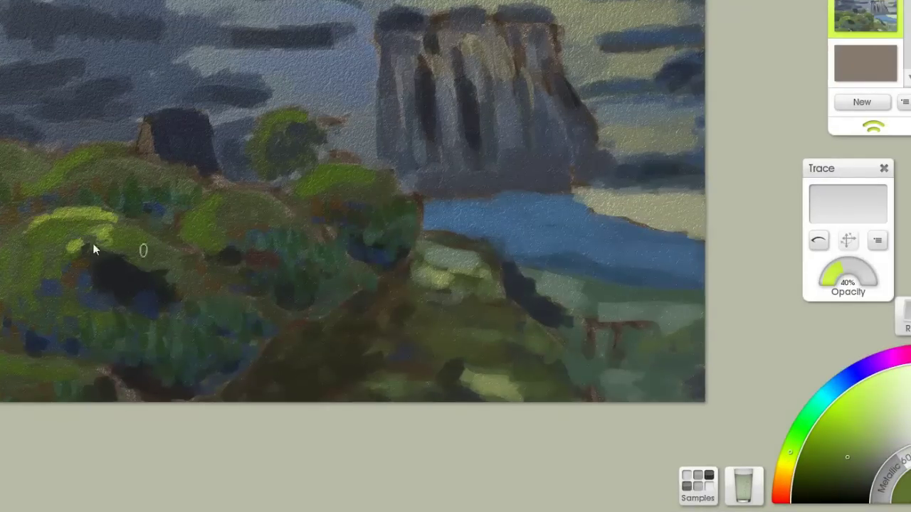
click(811, 458)
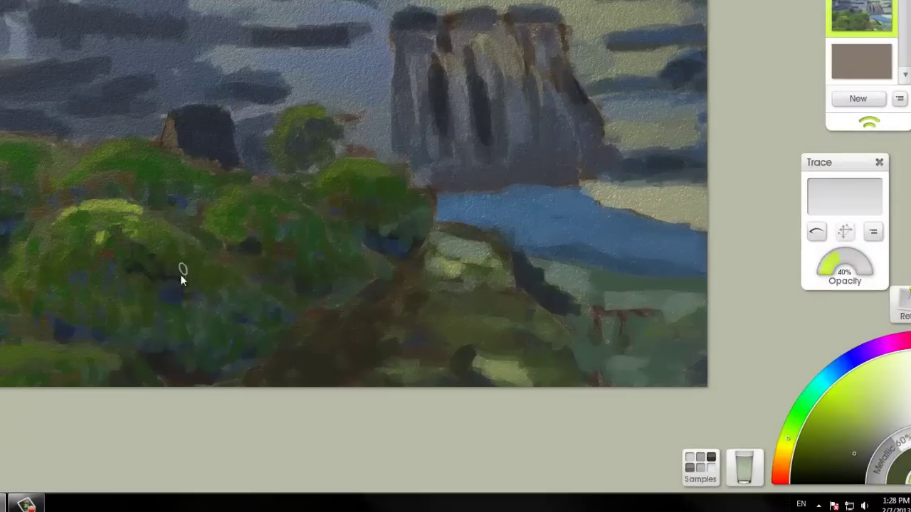
Dab pale grey-green highlights on the bush crowns, with muted brown and dark blue accents among the foliage
click(840, 459)
alt+click(418, 178)
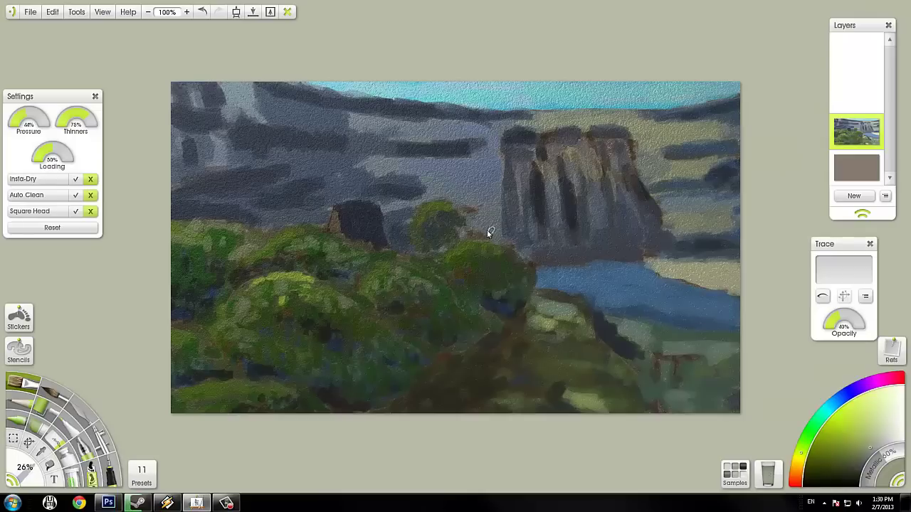
click(842, 453)
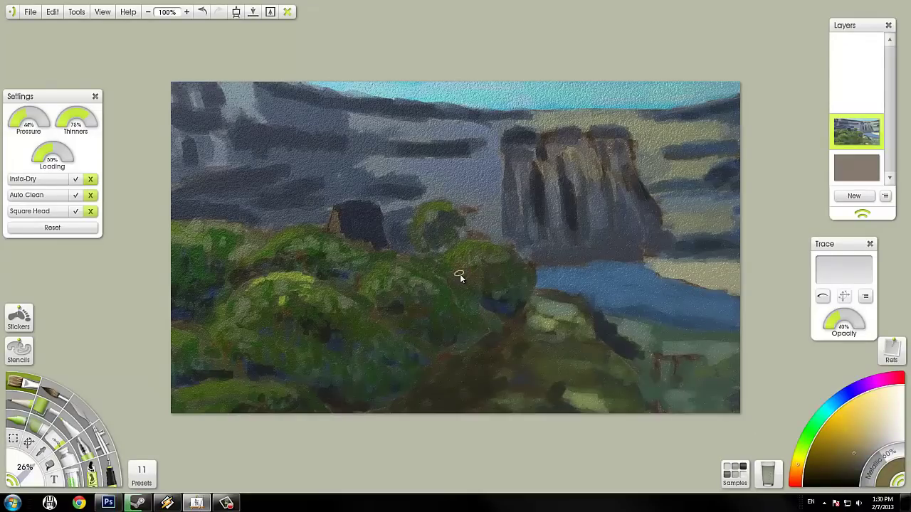
click(839, 398)
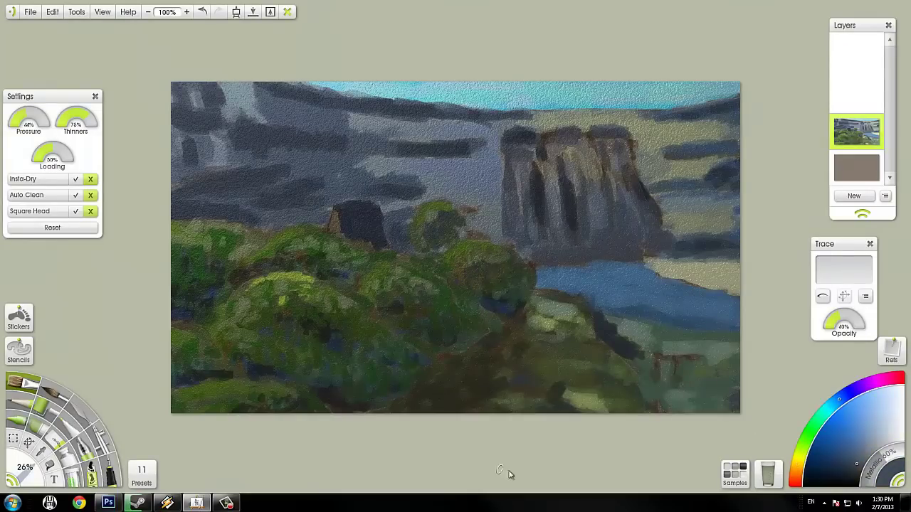
click(866, 442)
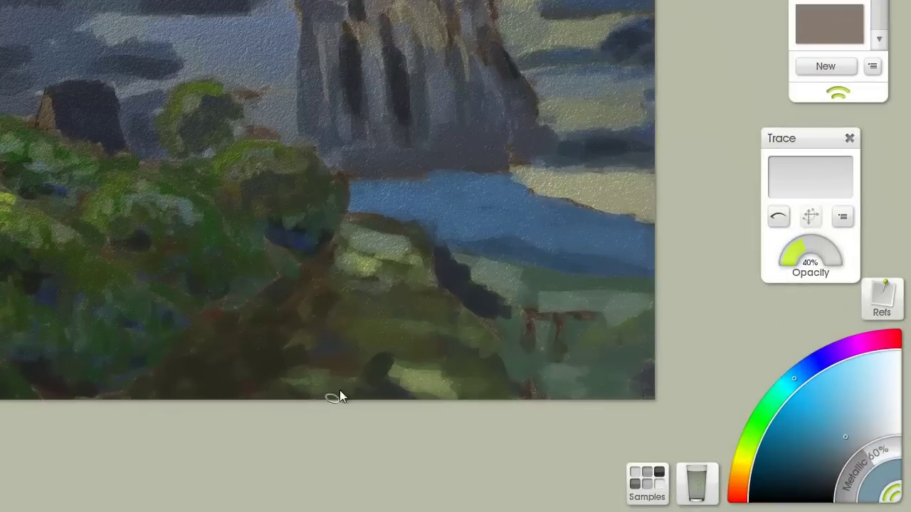
Add pale yellow-green leaf highlights along the sunlit tops of the foreground bushes
click(799, 455)
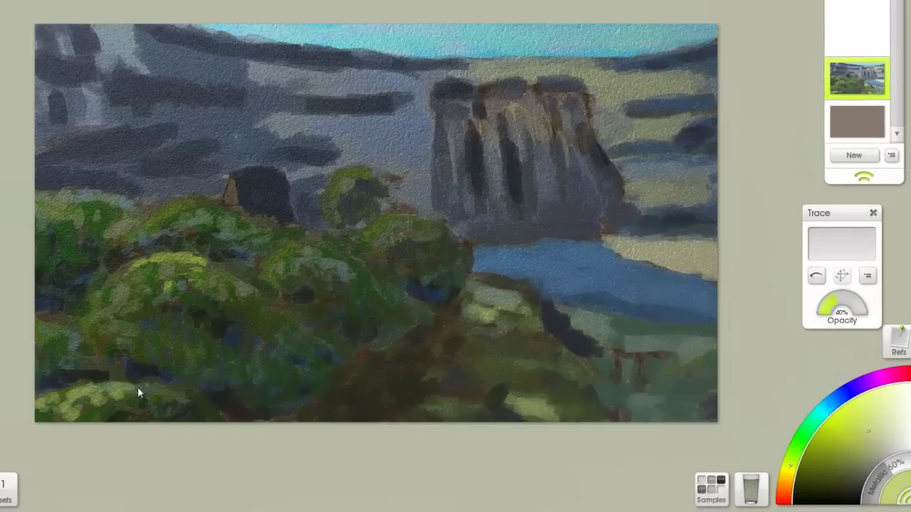
drag(44, 343, 39, 325)
drag(98, 310, 125, 282)
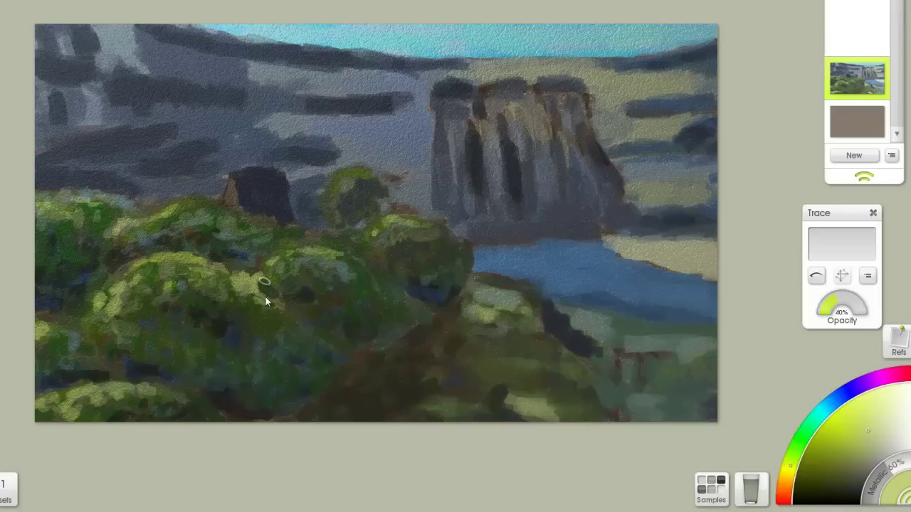
Paint out the small tree behind the bushes with muted grey-blue hillside tones
alt+click(348, 192)
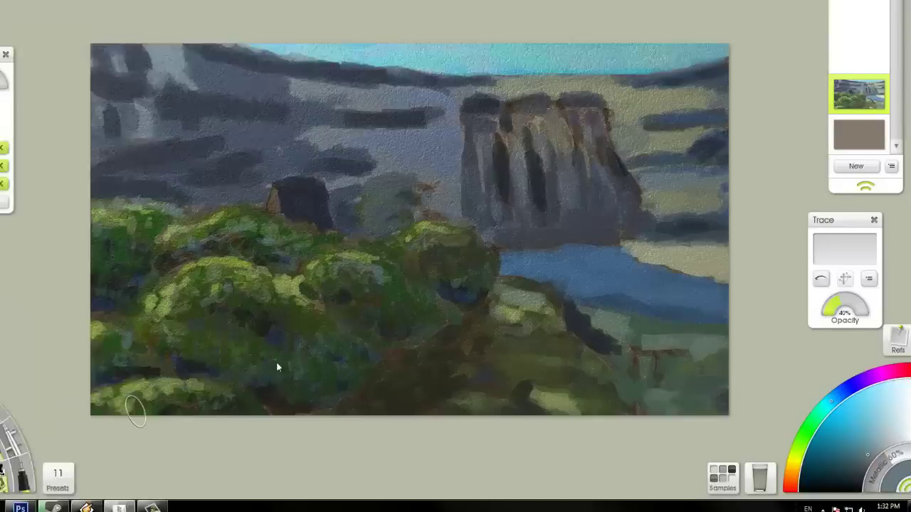
mouse_move(335, 192)
mouse_down()
mouse_move(355, 178)
mouse_move(413, 190)
mouse_up()
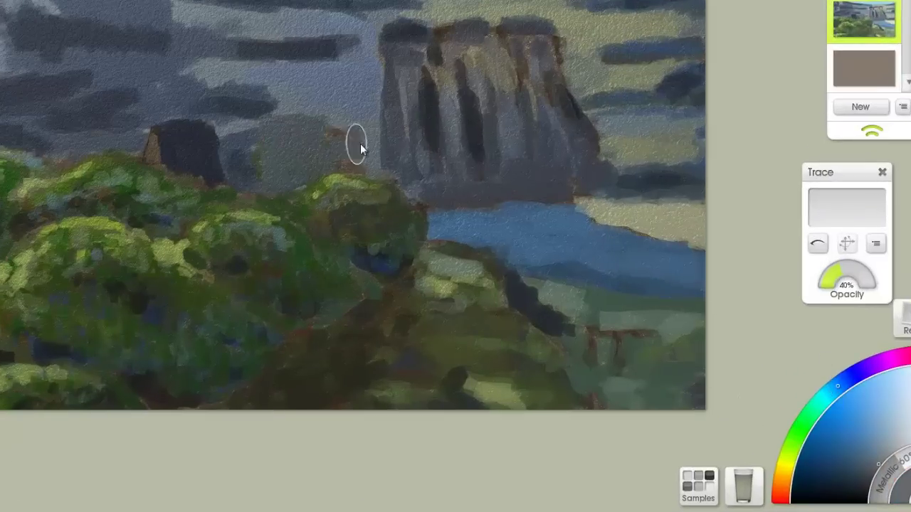
click(868, 448)
mouse_move(302, 164)
mouse_down()
mouse_move(288, 121)
mouse_move(292, 165)
mouse_move(277, 185)
mouse_move(235, 189)
mouse_up()
Glaze dark brown over the shaded foreground slope beside the bushes
click(849, 460)
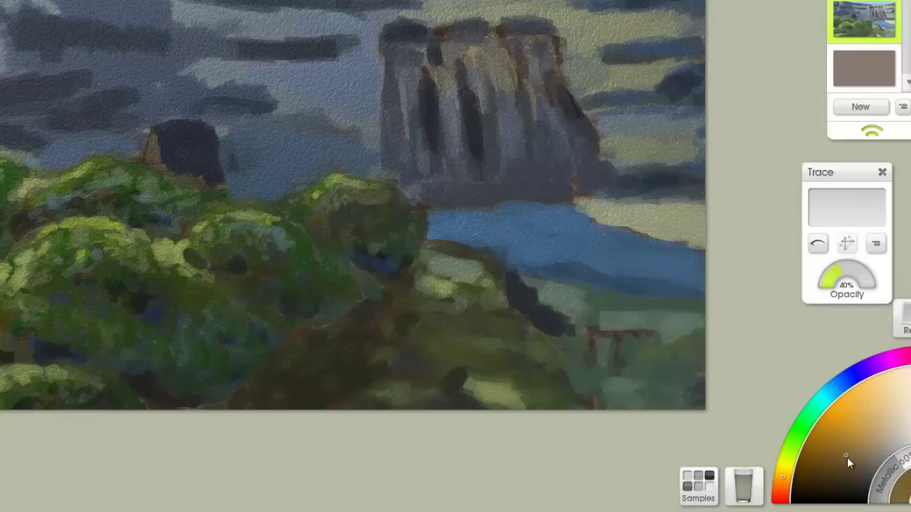
mouse_move(292, 370)
mouse_down()
mouse_move(368, 319)
mouse_move(401, 365)
mouse_up()
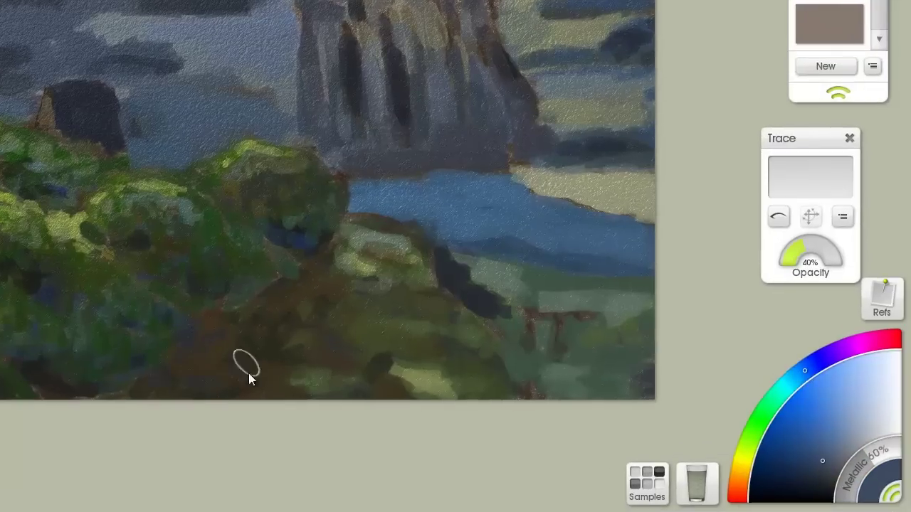
click(811, 406)
click(847, 481)
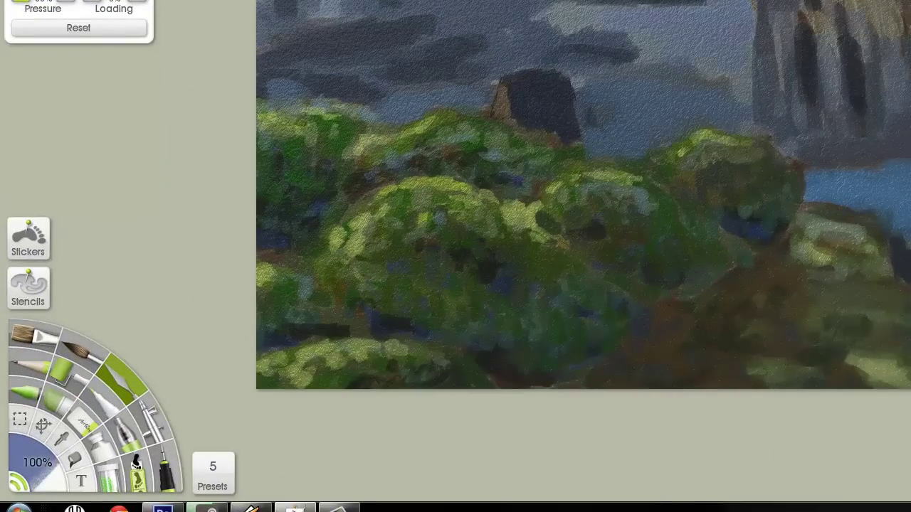
Highlight the foreground rock ledge and slope with pale green strokes, using the oil brush at 29% size
key(o)
key(bracketleft)
key(bracketleft)
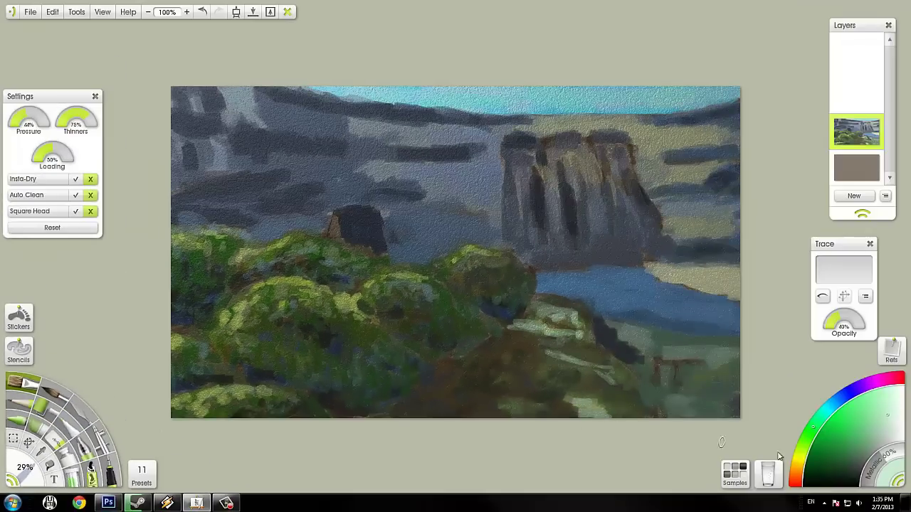
alt+click(578, 318)
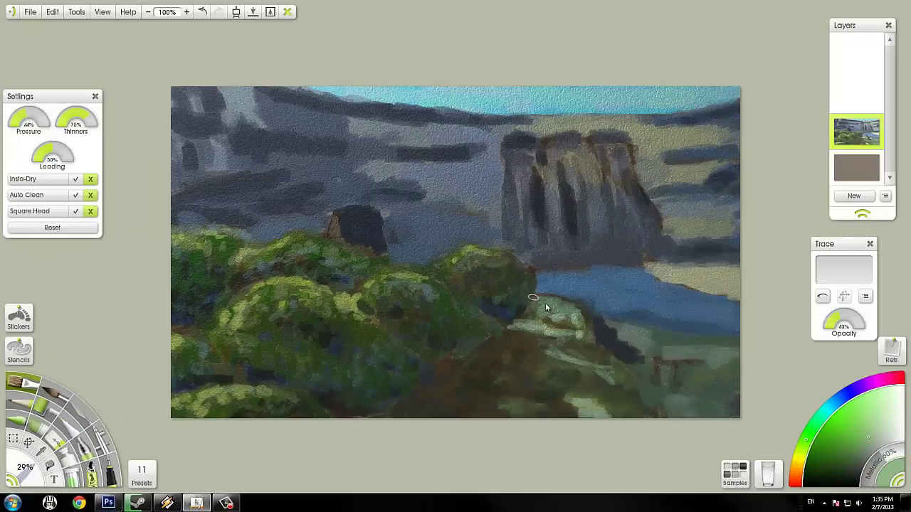
alt+click(582, 414)
alt+click(571, 412)
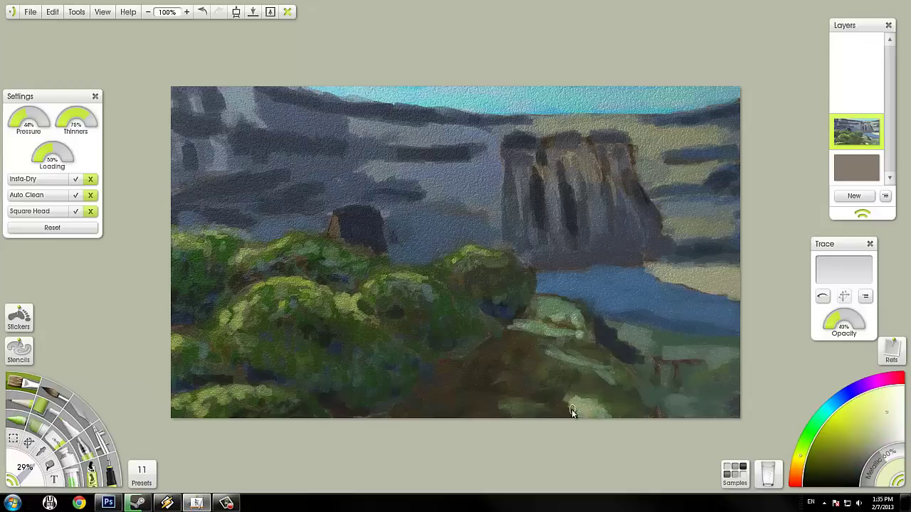
alt+click(553, 337)
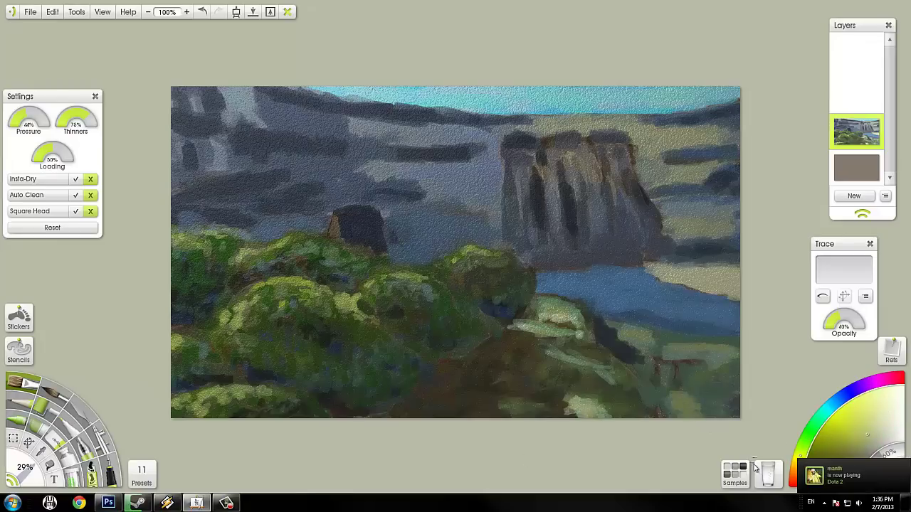
Cover the near riverbank with mid-green and pale yellow-green grass tones, softening its dark edge with grey-brown
alt+click(638, 376)
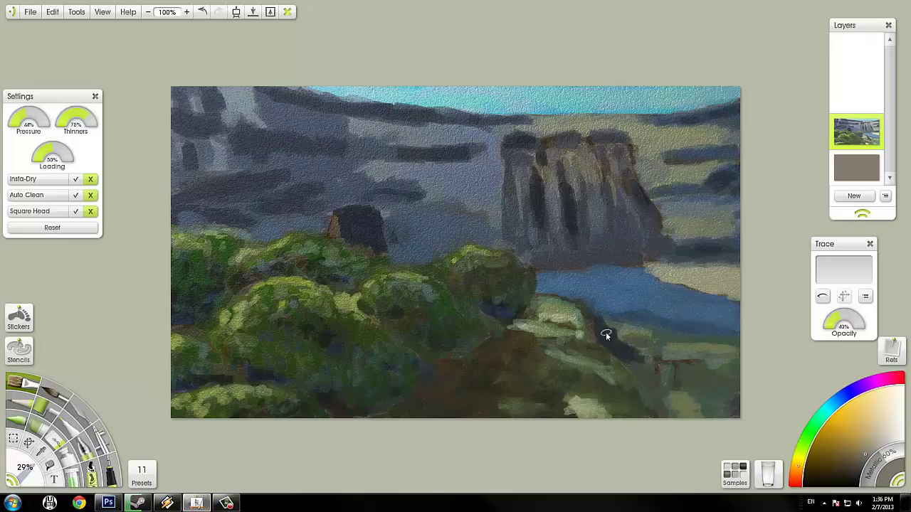
mouse_move(662, 358)
mouse_down()
mouse_move(712, 360)
mouse_move(716, 380)
mouse_up()
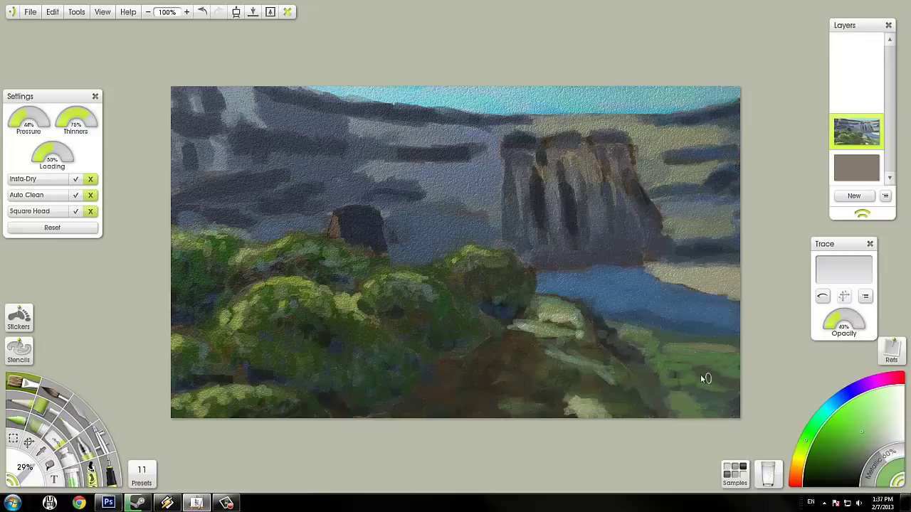
click(873, 440)
mouse_move(733, 388)
mouse_down()
mouse_move(669, 355)
mouse_move(730, 396)
mouse_move(719, 376)
mouse_move(742, 363)
mouse_move(713, 369)
mouse_move(698, 401)
mouse_move(733, 438)
mouse_up()
click(871, 430)
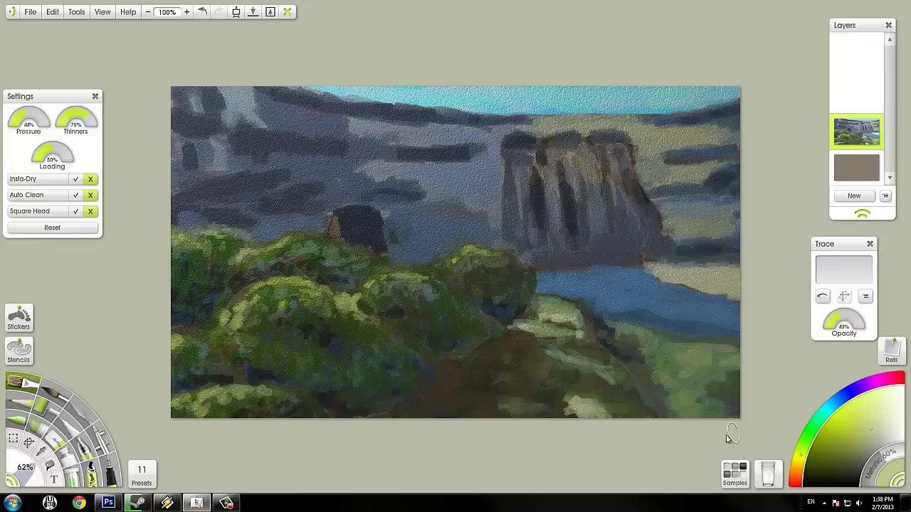
alt+click(688, 401)
drag(723, 352, 726, 419)
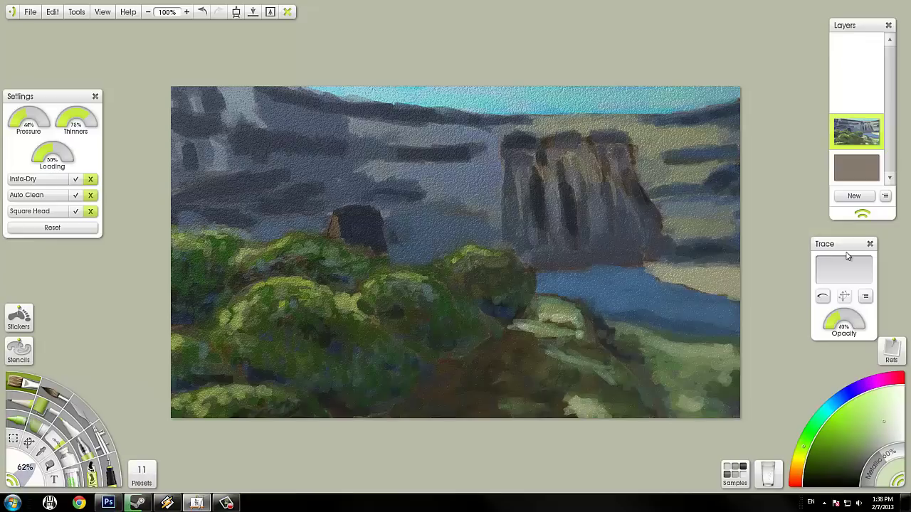
Reduce the brush to 44% and repaint the sandy bank across the river in warm beige
click(795, 474)
key(bracketleft)
key(bracketleft)
key(bracketleft)
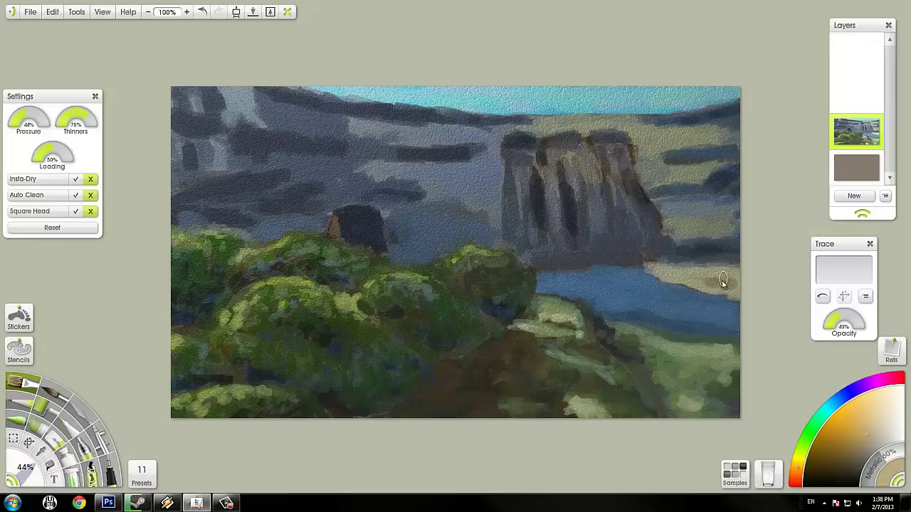
drag(680, 274, 719, 279)
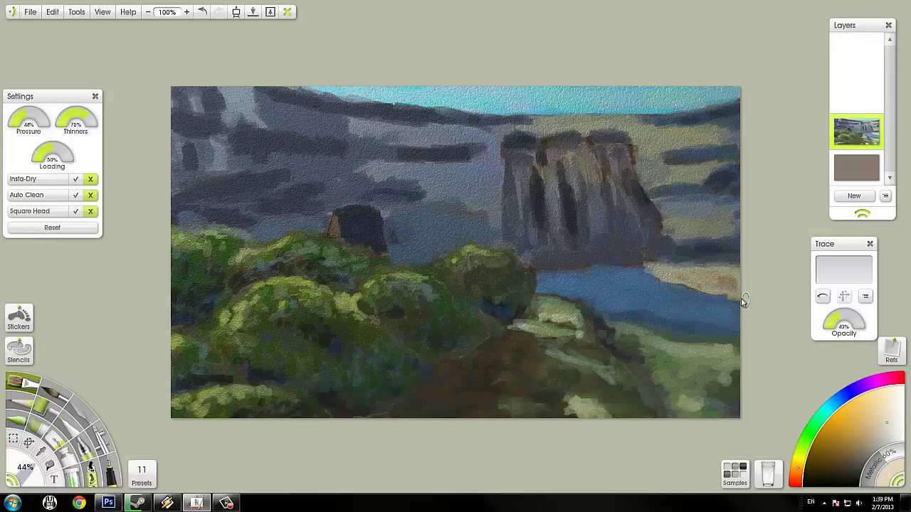
Cool the far hillside with blue-grey, and paint pale yellow sunlight behind the columnar cliff and down its columns
click(836, 406)
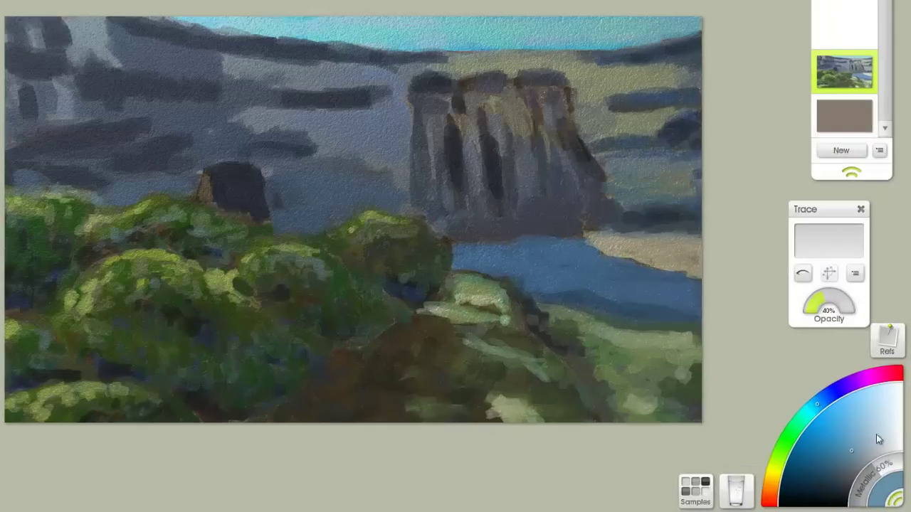
click(881, 413)
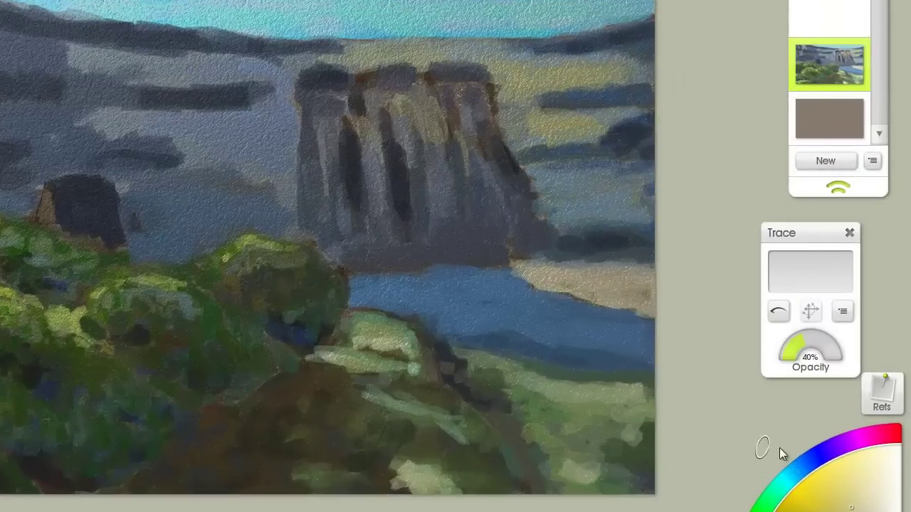
mouse_move(509, 62)
mouse_down()
mouse_move(525, 132)
mouse_move(443, 51)
mouse_move(569, 78)
mouse_up()
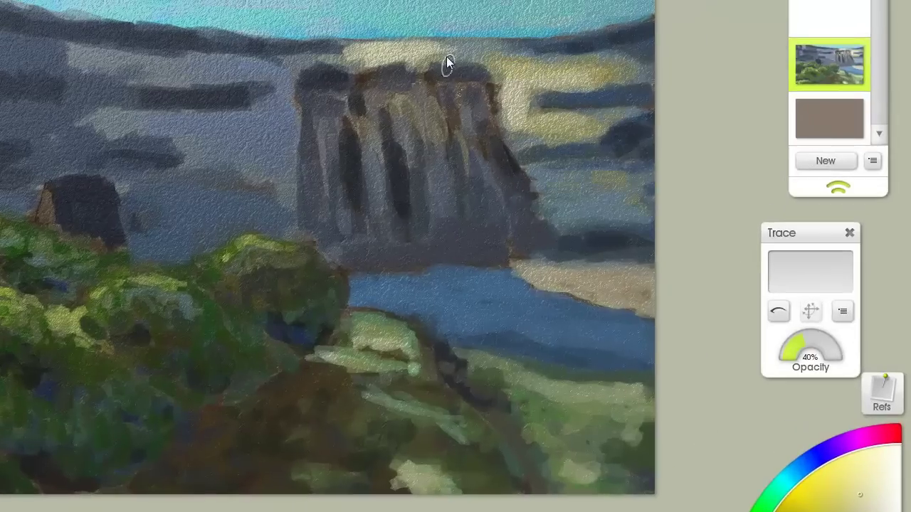
drag(491, 52, 285, 56)
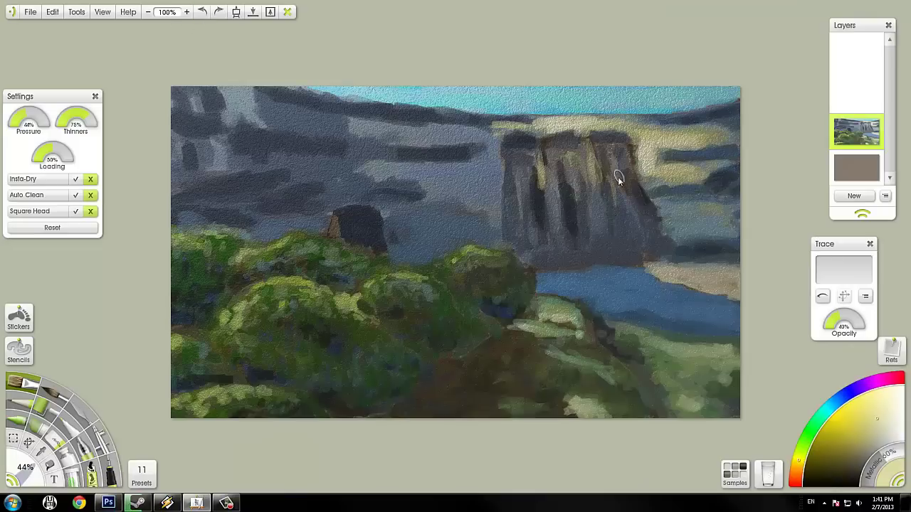
drag(592, 191, 600, 234)
mouse_move(562, 153)
mouse_down()
mouse_move(545, 137)
mouse_move(581, 136)
mouse_move(597, 121)
mouse_up()
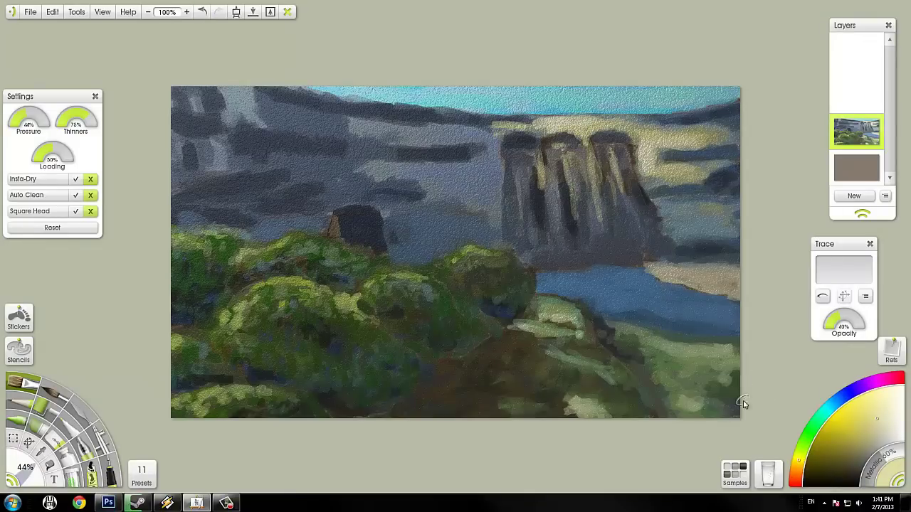
Brush turquoise accents onto the distant hillside beside the columnar cliff and work blue-grey tones into the surrounding slopes
click(819, 408)
drag(420, 139, 376, 137)
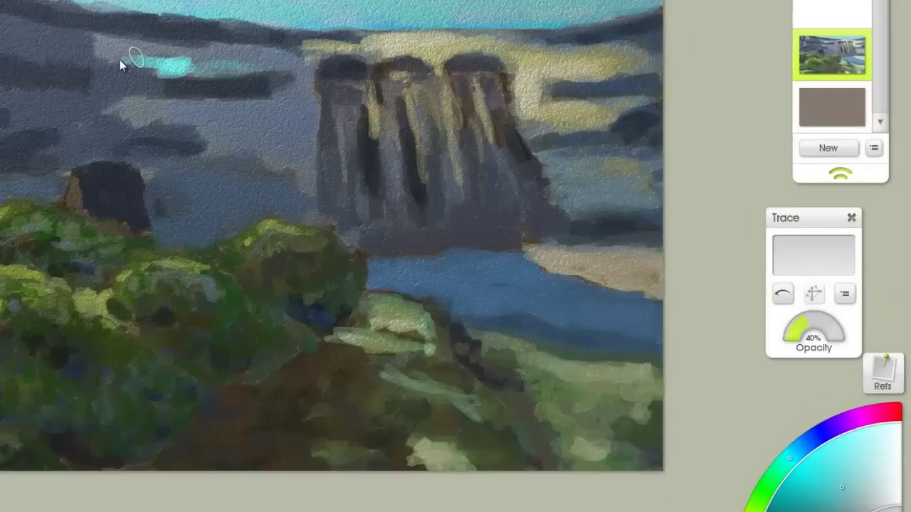
drag(235, 132, 288, 169)
drag(292, 91, 256, 116)
click(804, 445)
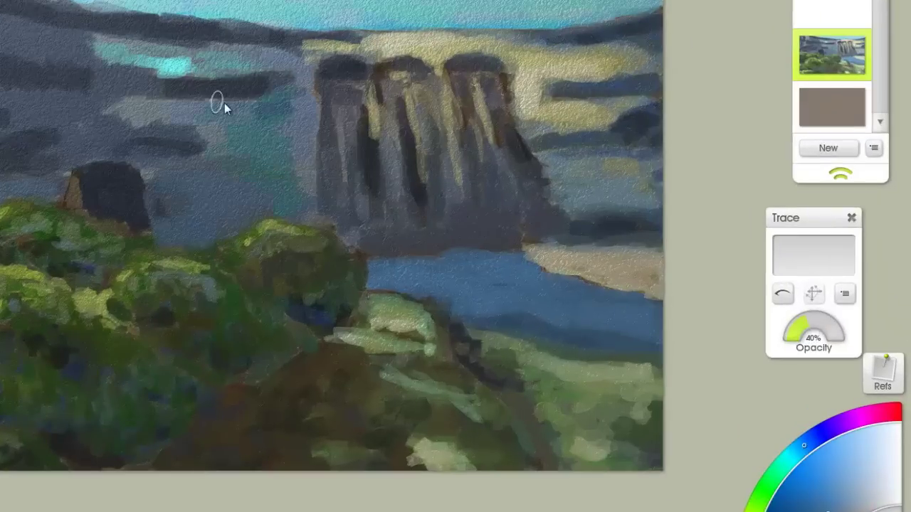
drag(167, 104, 130, 102)
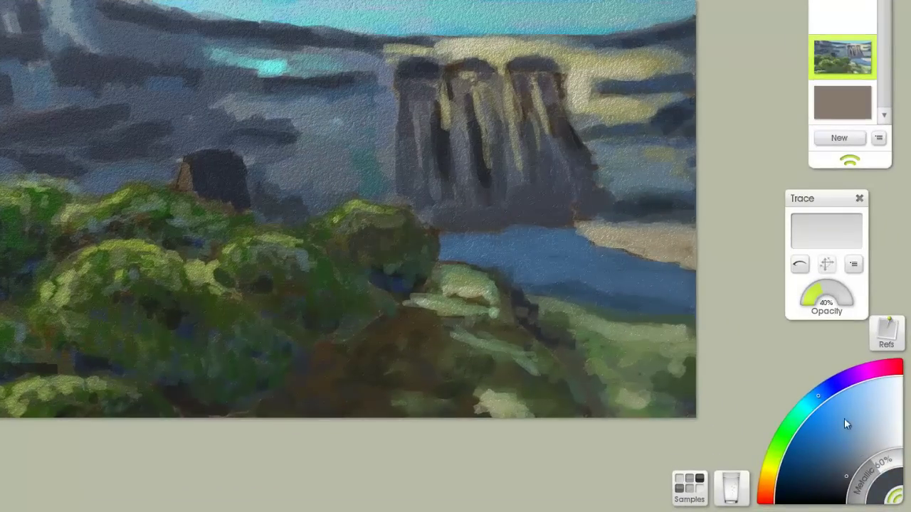
Mass dark purple-grey shadows over the cliffs above the bushes, with muted yellow ledge accents
alt+click(305, 202)
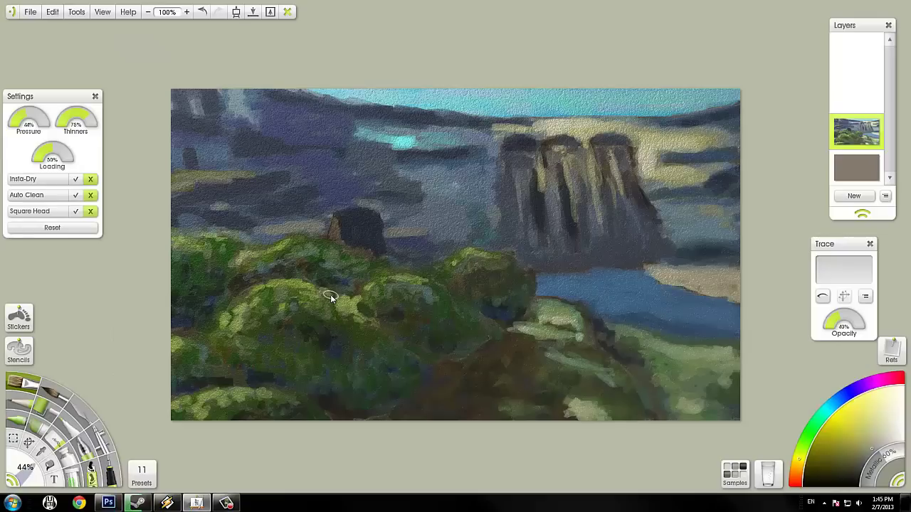
click(845, 408)
drag(10, 462, 17, 456)
mouse_move(327, 117)
mouse_down()
mouse_move(281, 122)
mouse_move(189, 211)
mouse_move(422, 197)
mouse_move(368, 179)
mouse_move(323, 179)
mouse_up()
click(859, 453)
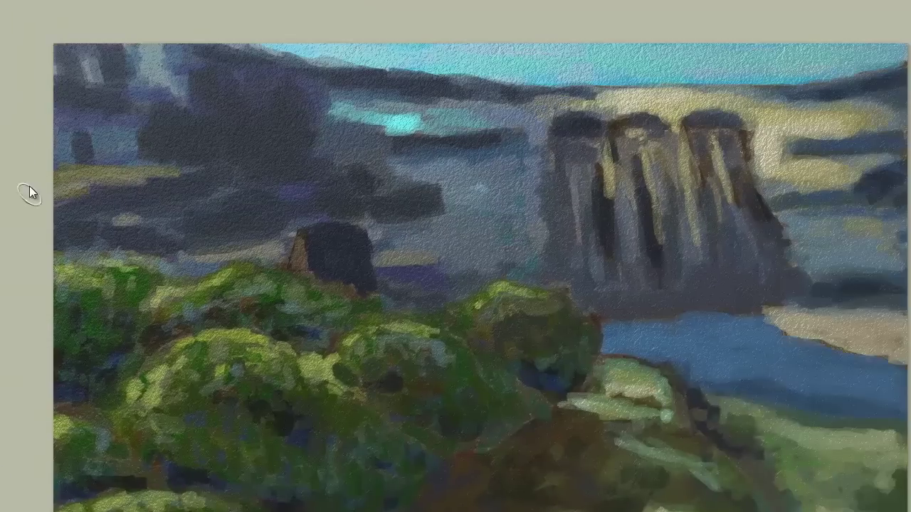
Define the shadowed cliffs above the bushes with dark ledge lines and vertical crevice strokes
drag(29, 193, 164, 176)
drag(88, 149, 101, 111)
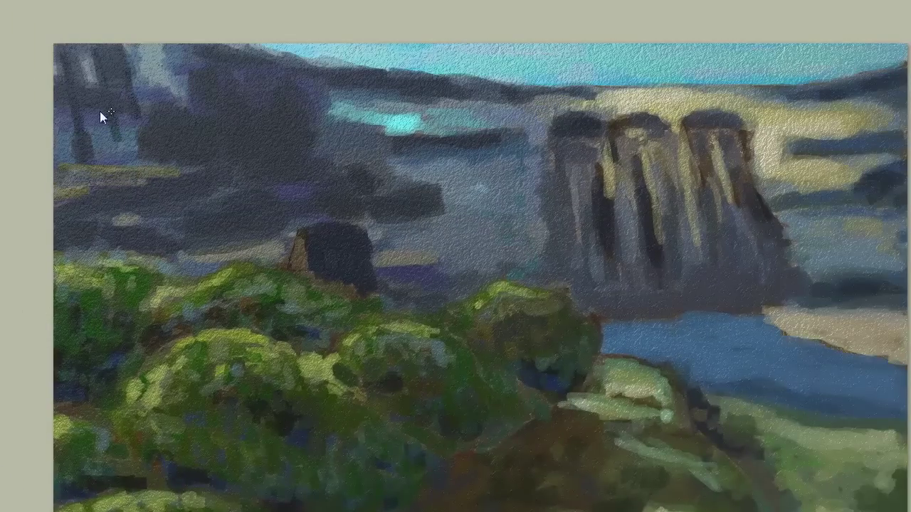
drag(313, 139, 388, 137)
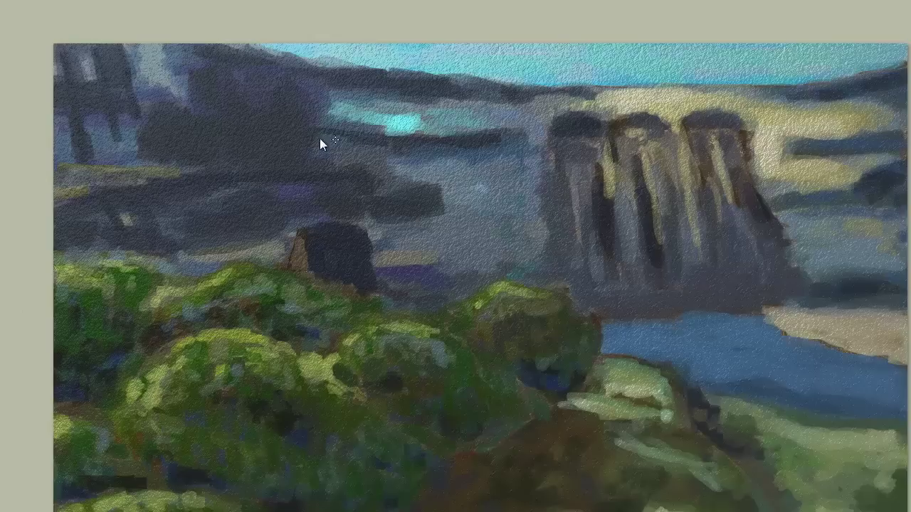
drag(213, 122, 448, 143)
drag(203, 190, 278, 181)
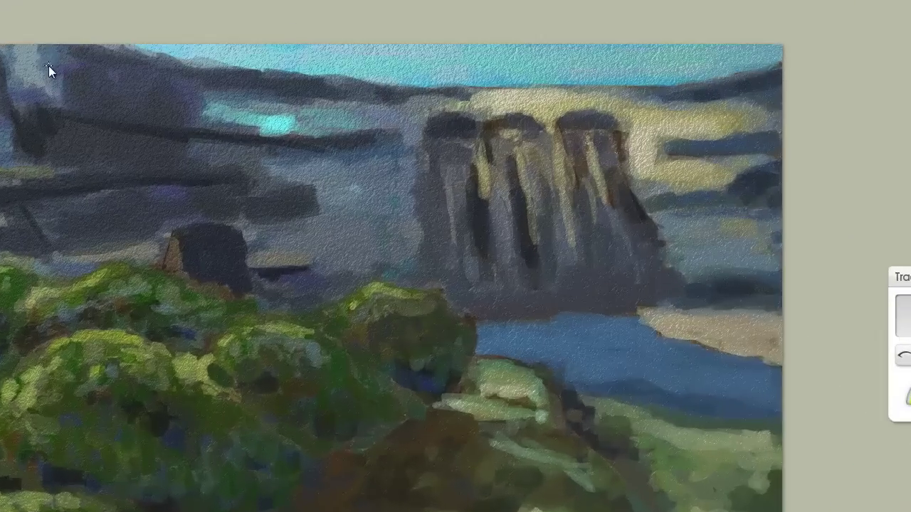
drag(178, 78, 57, 60)
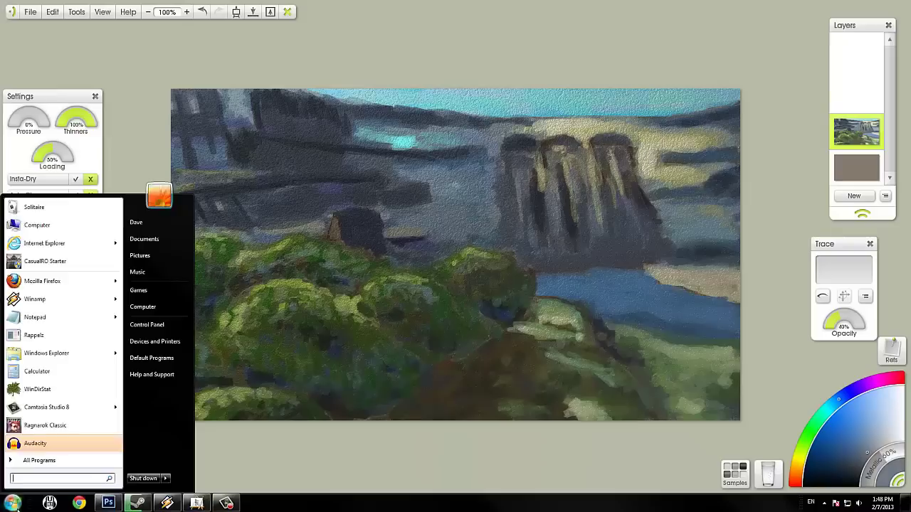
key(Escape)
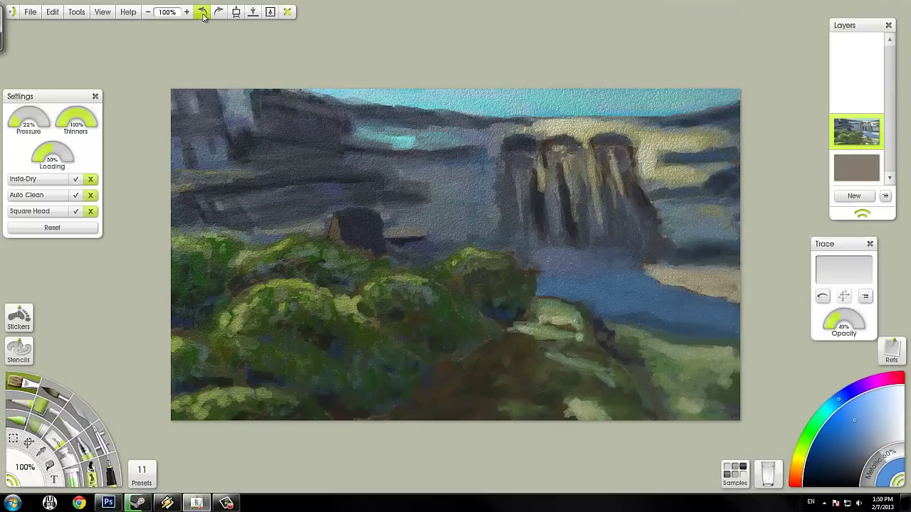
Undo the blue wash at the columnar cliff's base, glaze violet-blue haze there, and tint the adjoining hillside pale turquoise
click(203, 12)
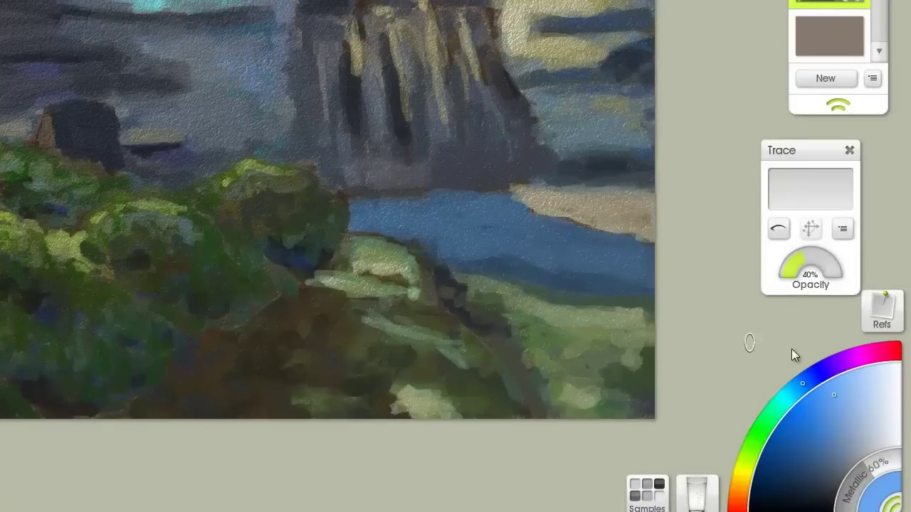
click(809, 378)
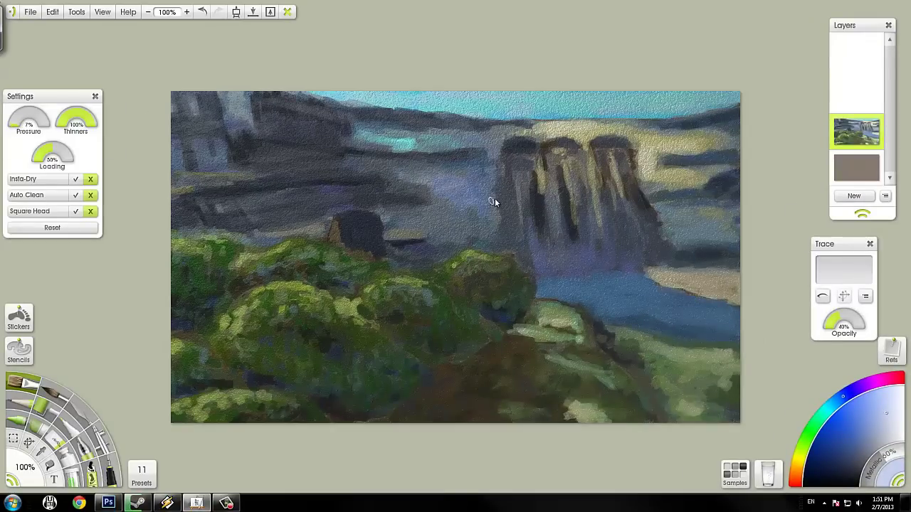
click(829, 410)
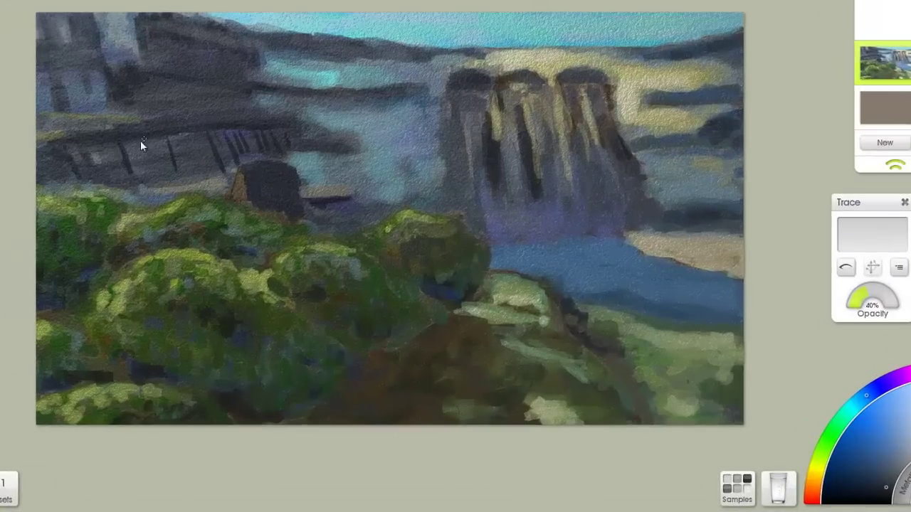
Glaze muted violet-blue over the dark crevice marks in the shadowed cliff just above the bushes
alt+click(160, 166)
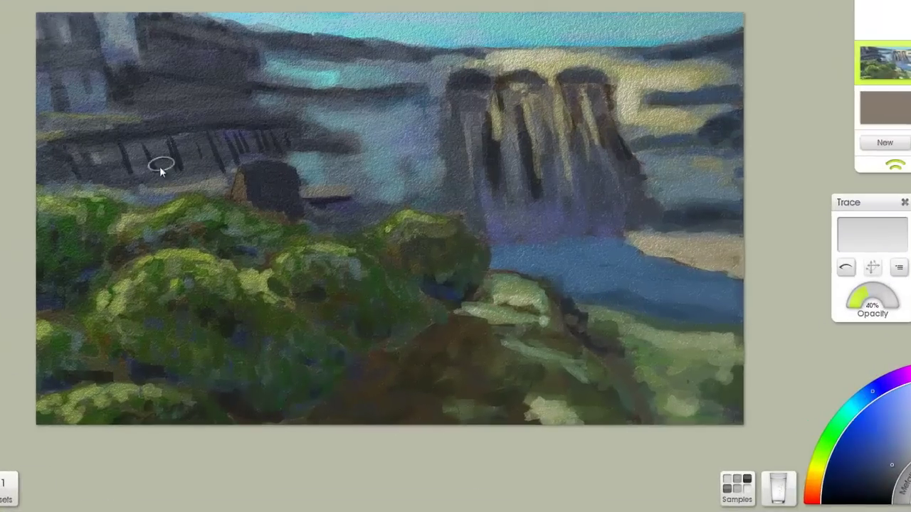
mouse_move(129, 151)
mouse_down()
mouse_move(218, 160)
mouse_move(255, 147)
mouse_move(67, 190)
mouse_move(246, 158)
mouse_up()
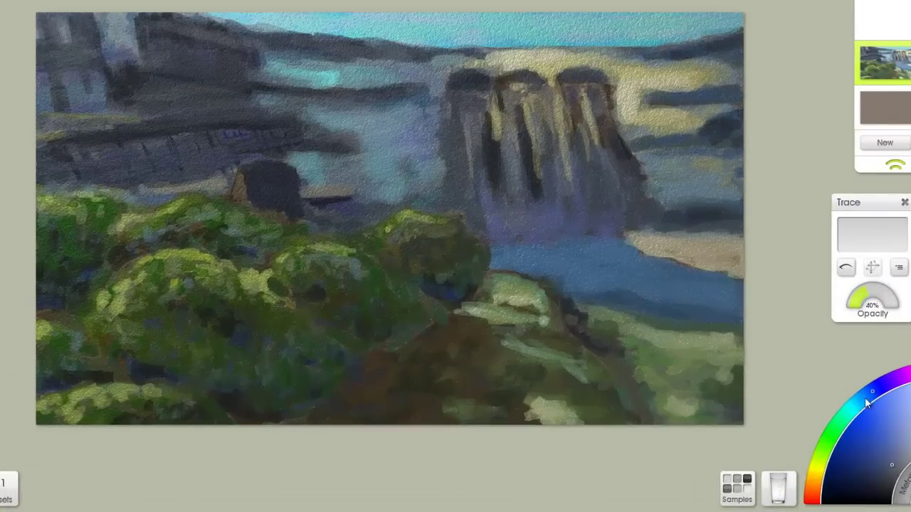
Paint a pale cream plume rising beside the dark block above the bushes, with a dark brown accent at its base
drag(865, 397, 813, 467)
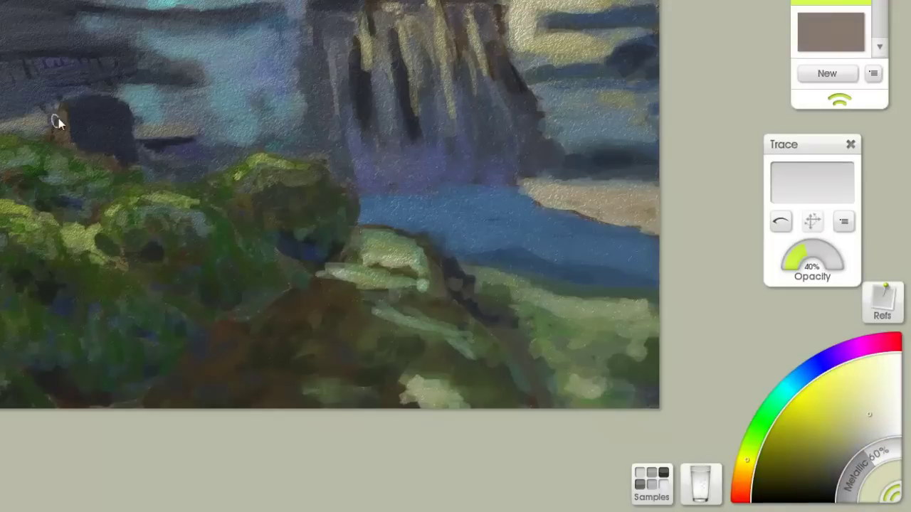
mouse_move(57, 123)
mouse_down()
mouse_move(82, 49)
mouse_move(89, 64)
mouse_up()
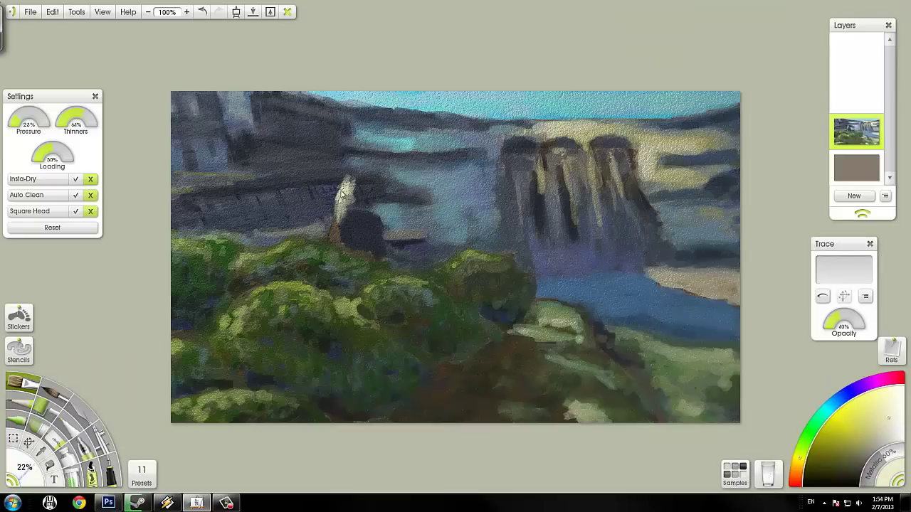
click(80, 407)
mouse_move(343, 199)
mouse_down()
mouse_move(362, 180)
mouse_move(353, 174)
mouse_move(330, 203)
mouse_move(349, 181)
mouse_up()
click(798, 474)
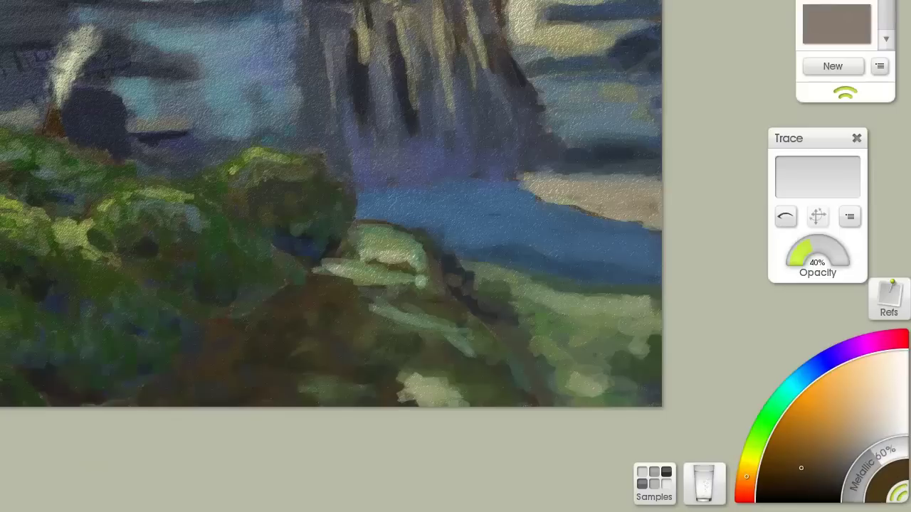
Square off the dark block above the bushes with crisp edges and dark blue-violet vertical strokes
click(772, 438)
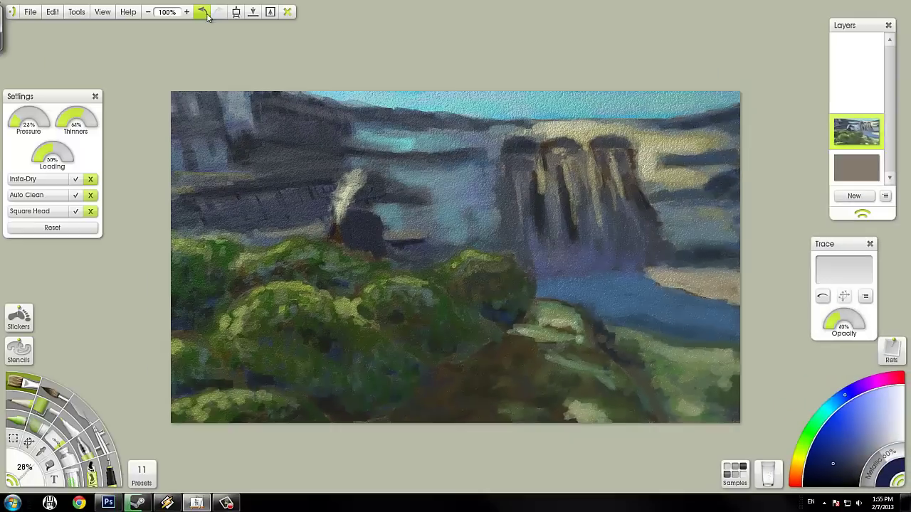
alt+click(373, 218)
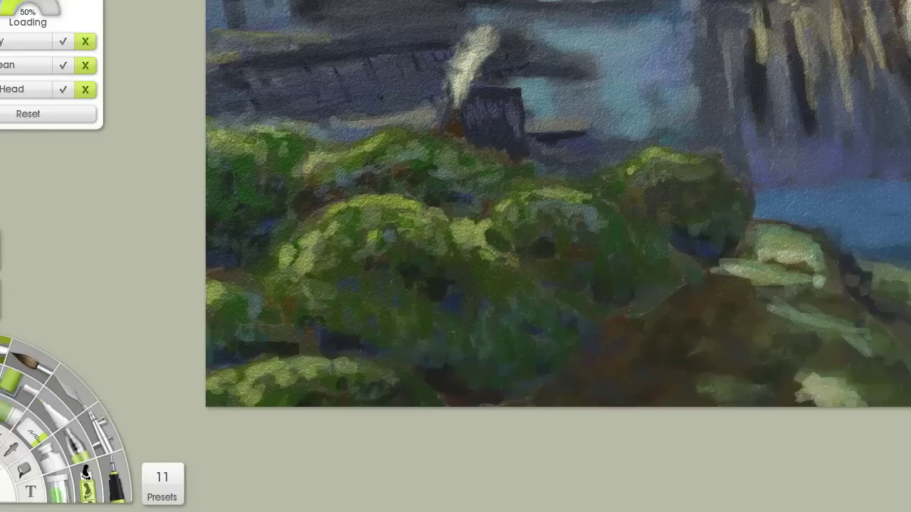
key(k)
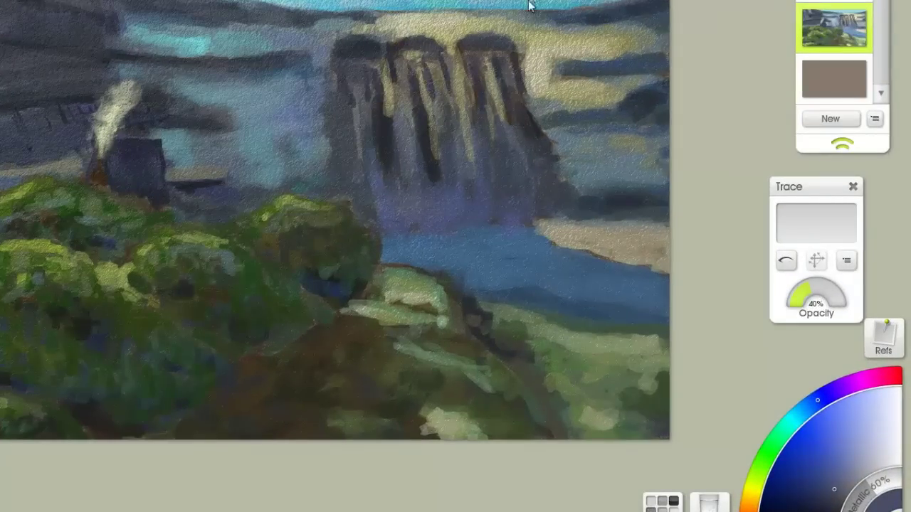
Add muted violet-blue strokes and dark vertical crevices down the columnar cliff, using colours sampled from the painting
alt+click(278, 171)
mouse_move(358, 65)
mouse_down()
mouse_move(362, 88)
mouse_move(382, 80)
mouse_up()
alt+click(278, 155)
alt+click(445, 155)
drag(406, 146, 407, 164)
drag(481, 134, 481, 166)
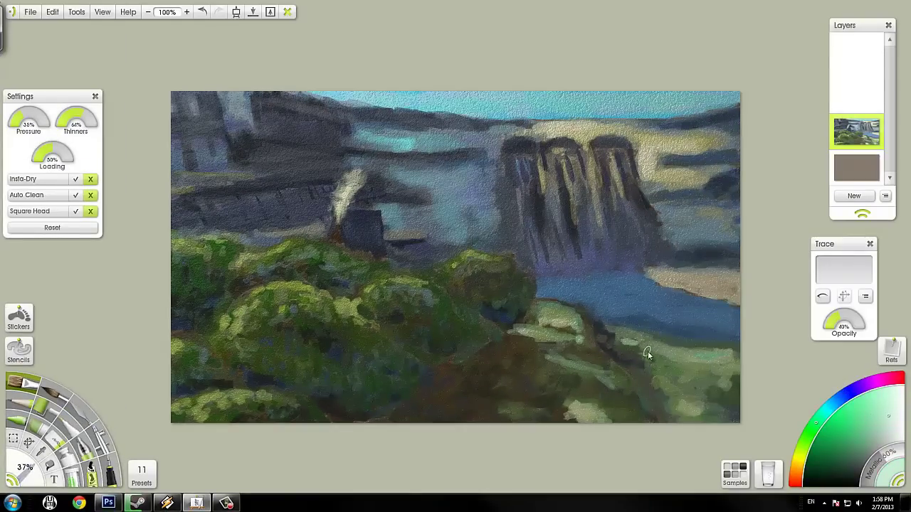
Brush pale yellow-green sunlit highlights onto the grassy riverbank and the tops of the foreground bushes
alt+click(588, 418)
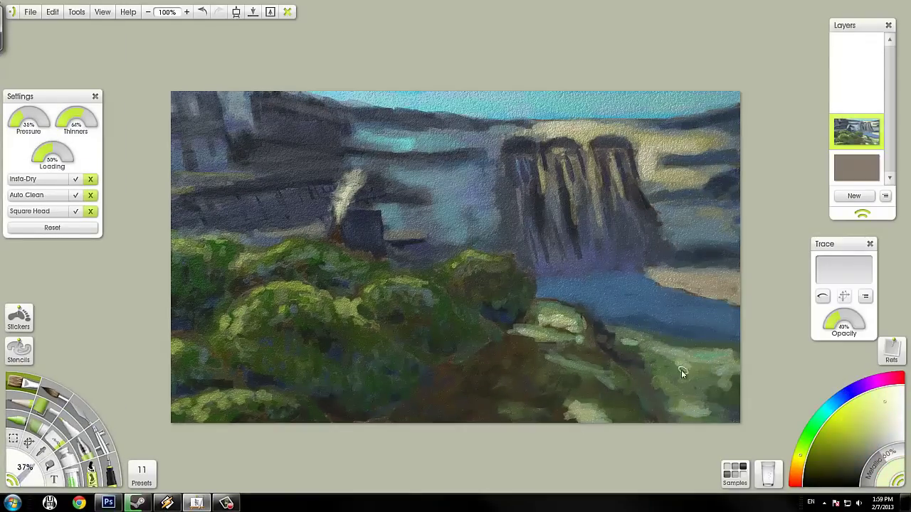
drag(257, 288, 299, 286)
drag(216, 407, 176, 400)
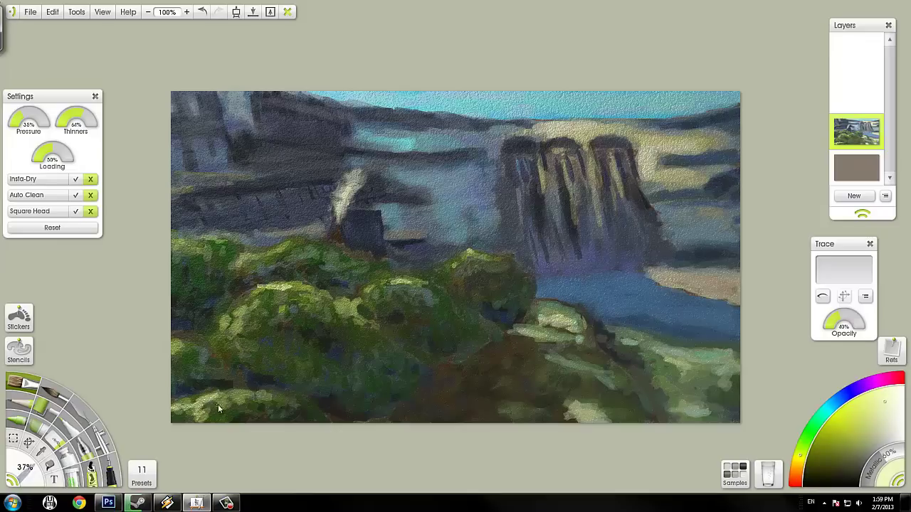
mouse_move(242, 255)
mouse_down()
mouse_move(183, 234)
mouse_move(201, 243)
mouse_up()
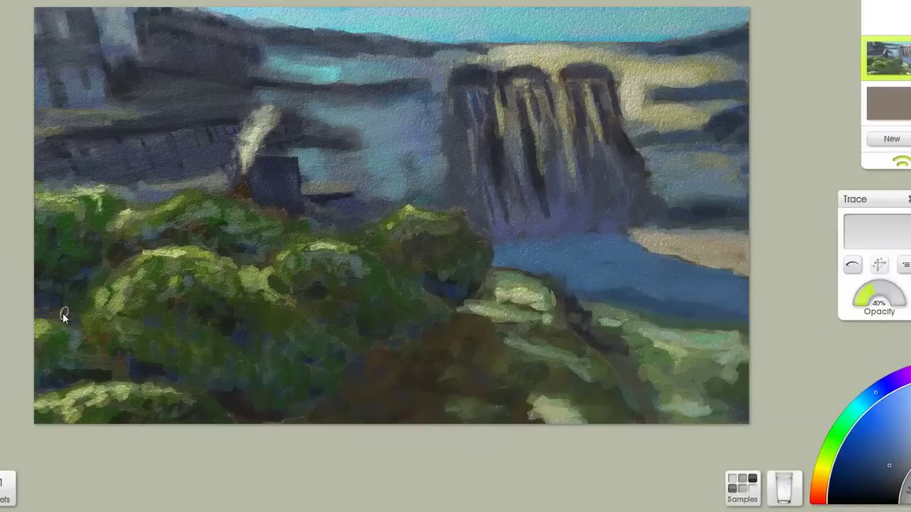
Glaze muted violet-blue across the river below the columnar cliff and sample the sandy bank's tan for its touch-up
alt+click(260, 198)
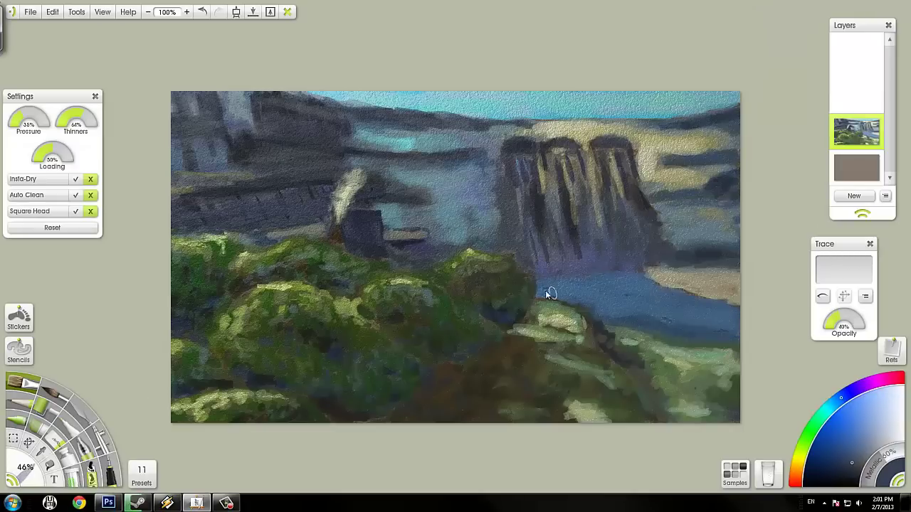
mouse_move(548, 293)
mouse_down()
mouse_move(655, 285)
mouse_move(553, 285)
mouse_move(640, 298)
mouse_up()
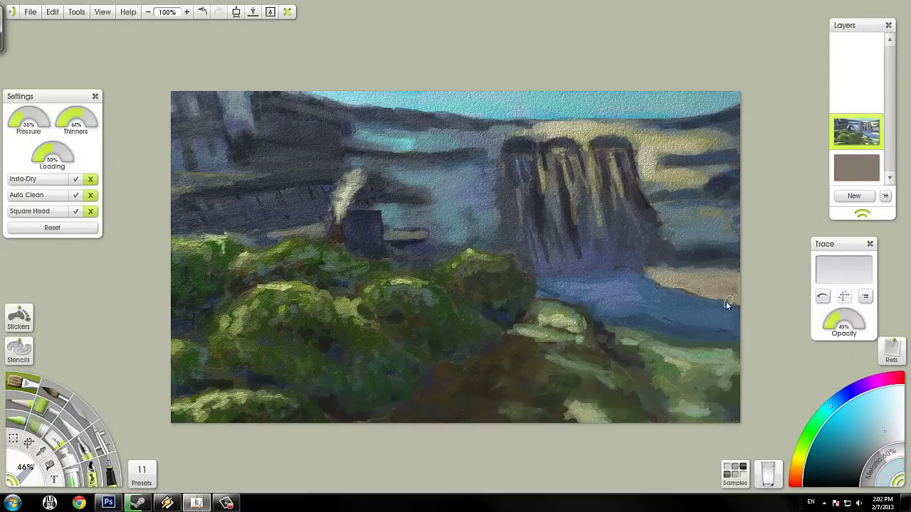
alt+click(715, 281)
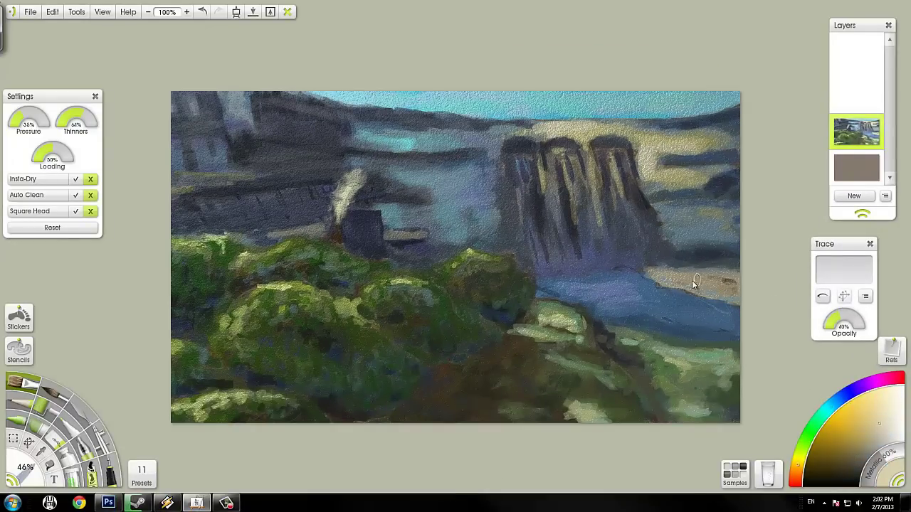